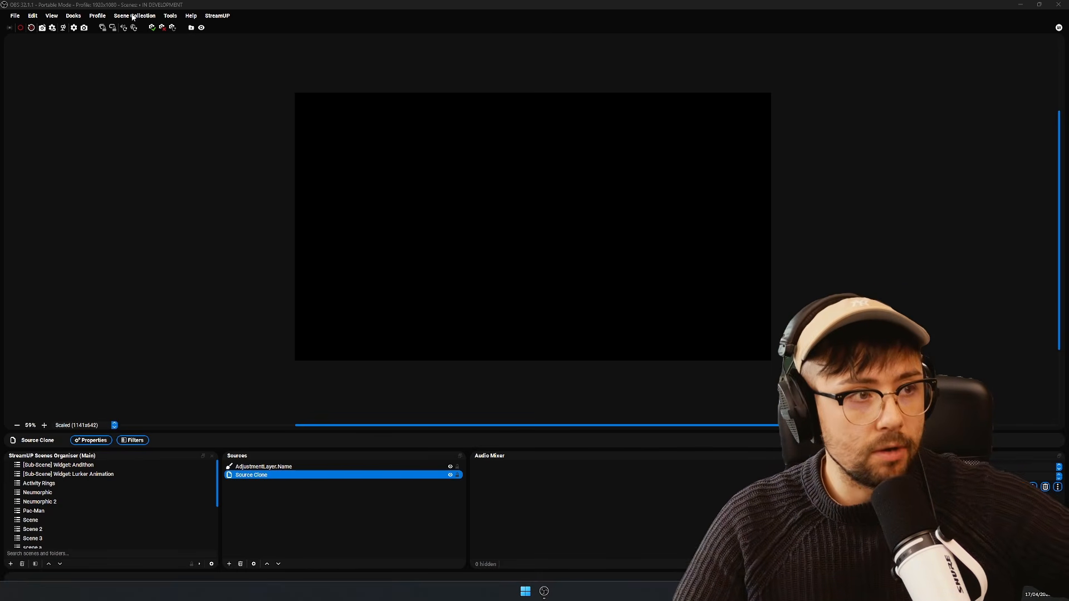
- Switch to the StreamUP releases page in the browser and examine the v2.2.0 new features, improvements and bug fixes
{"action": "left_click", "coordinate": [215, 16]}
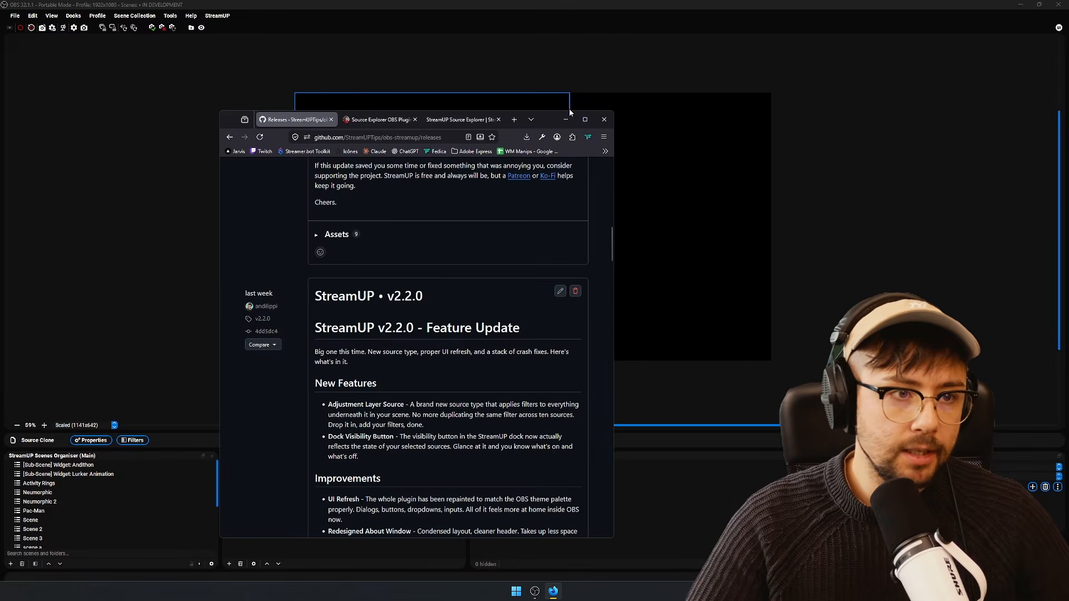
{"action": "scroll", "coordinate": [417, 390], "scroll_direction": "down", "scroll_amount": 3}
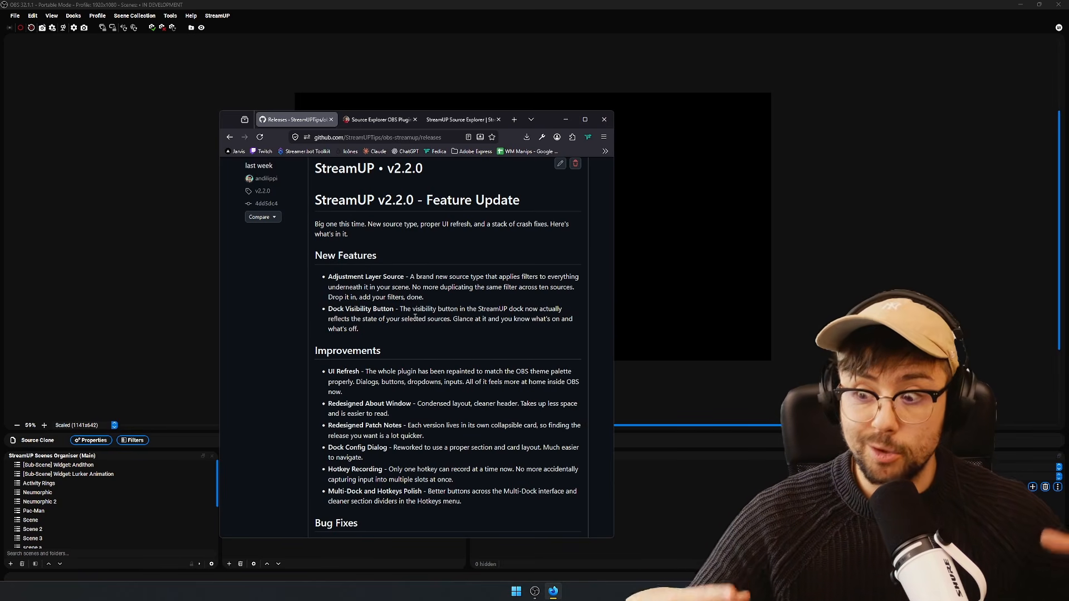
{"action": "triple_click", "coordinate": [341, 277]}
{"action": "left_click", "coordinate": [410, 294]}
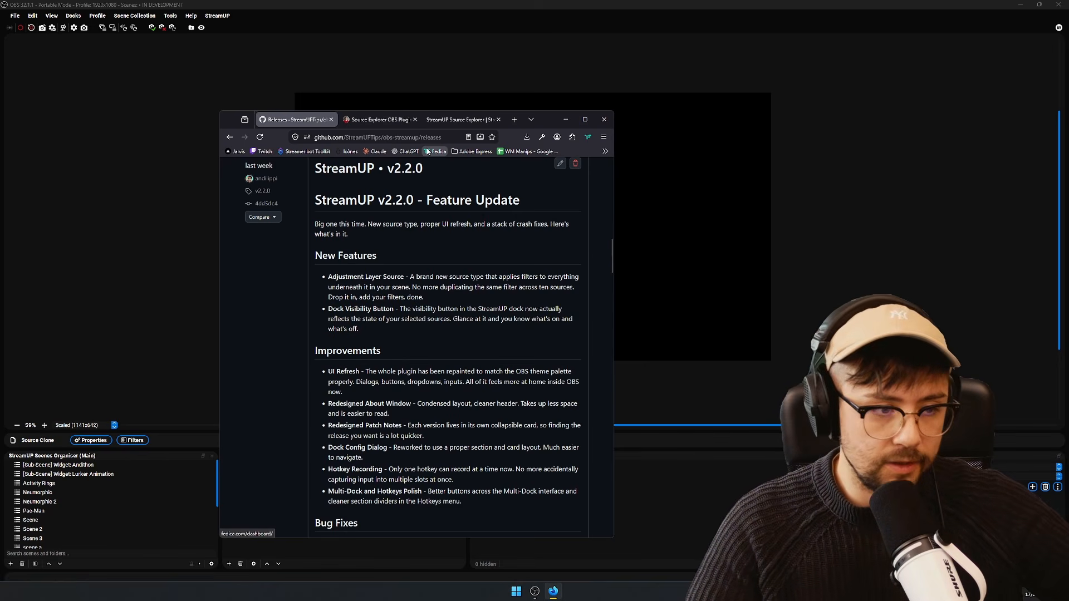
{"action": "triple_click", "coordinate": [421, 276]}
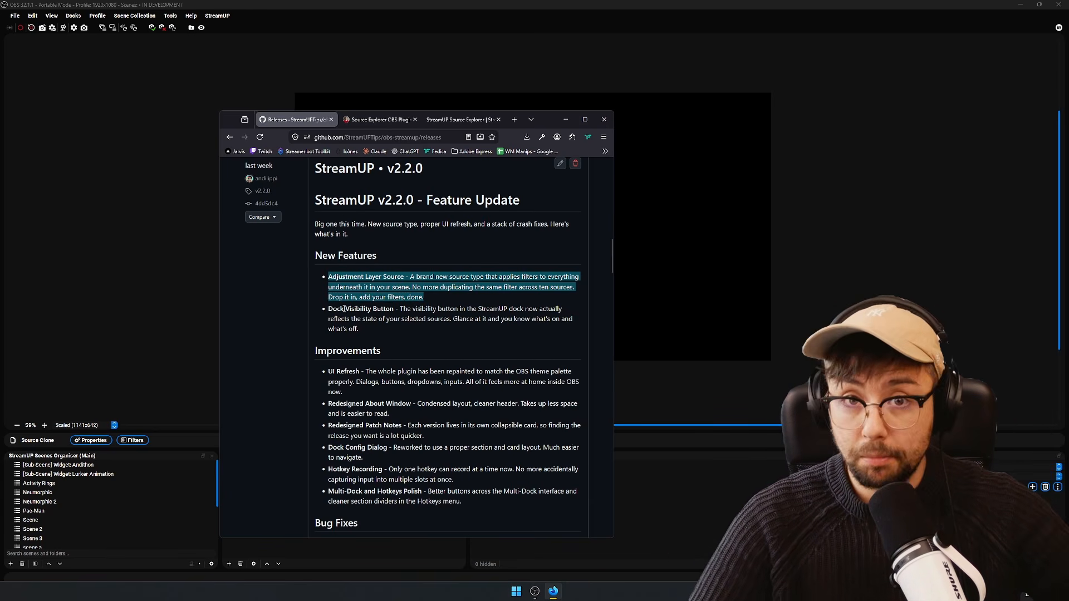
{"action": "scroll", "coordinate": [414, 348], "scroll_direction": "down", "scroll_amount": 2}
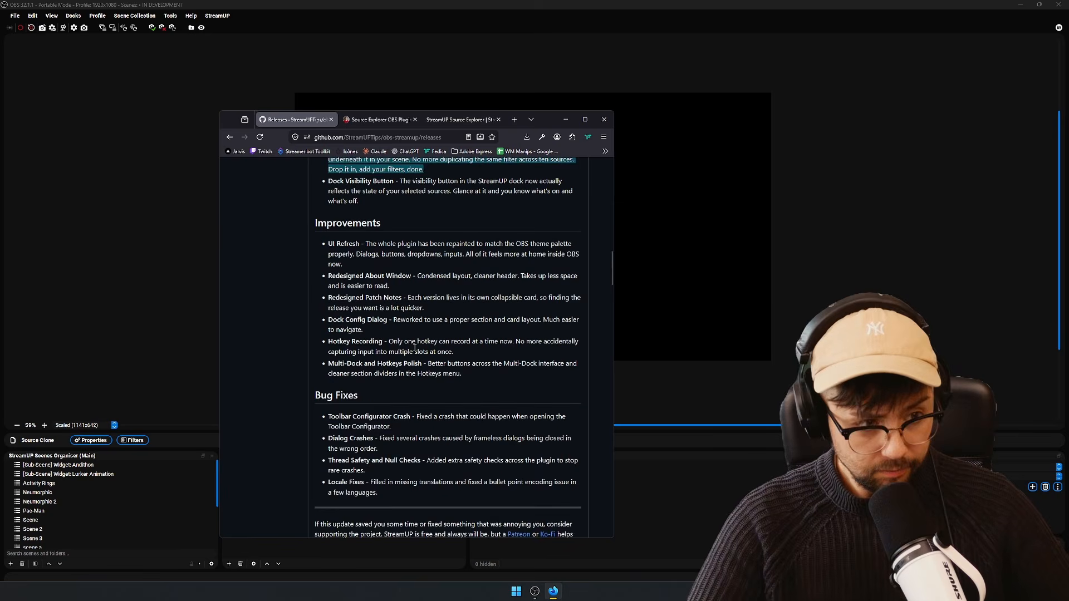
{"action": "left_click_drag", "start_coordinate": [486, 382], "coordinate": [329, 320]}
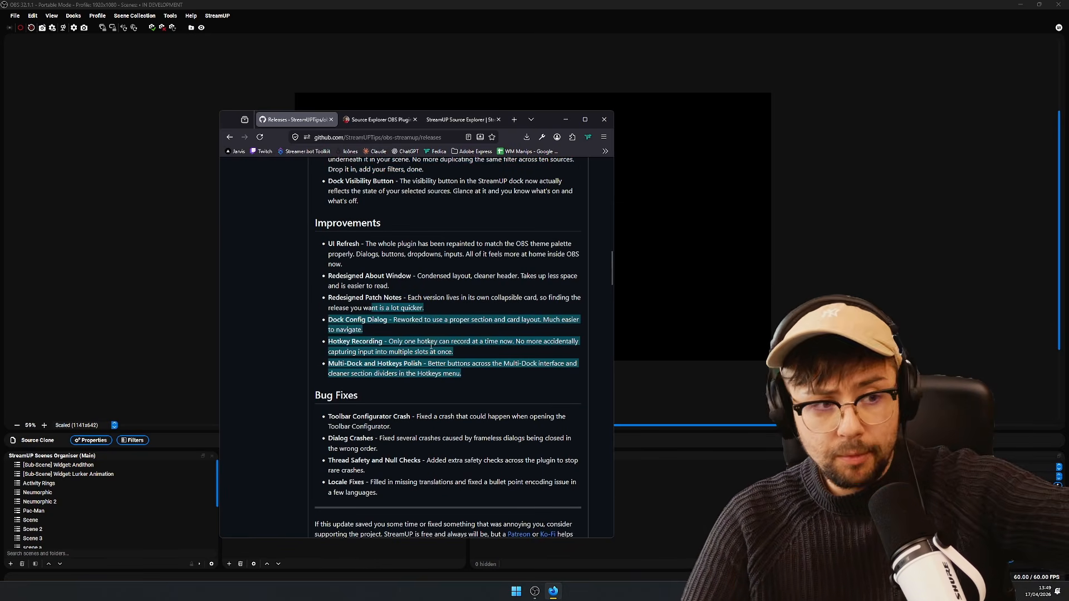
{"action": "double_click", "coordinate": [445, 482]}
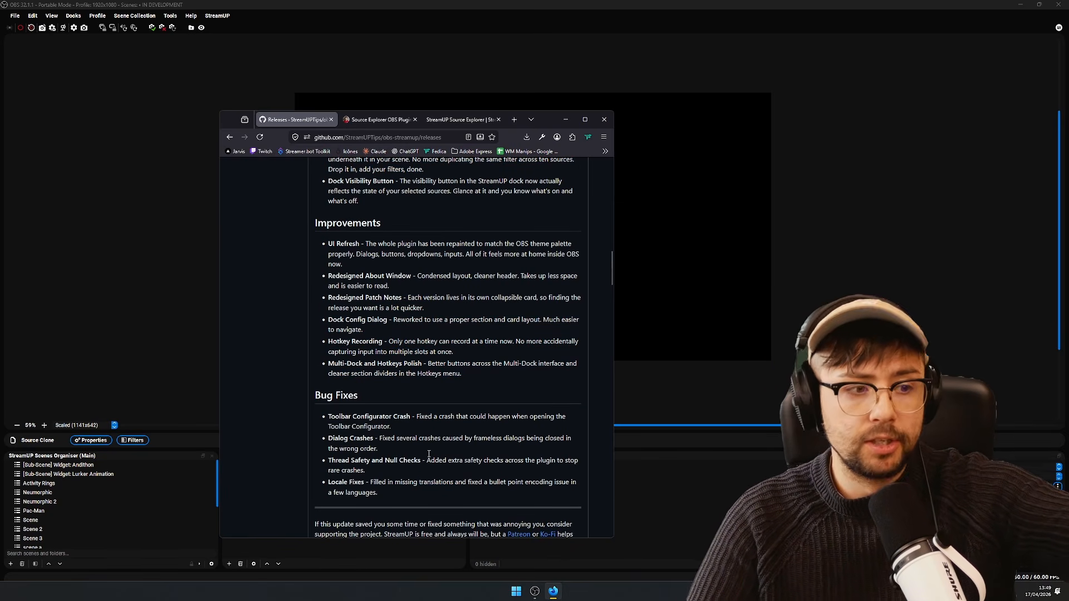
{"action": "scroll", "coordinate": [406, 380], "scroll_direction": "up", "scroll_amount": 2}
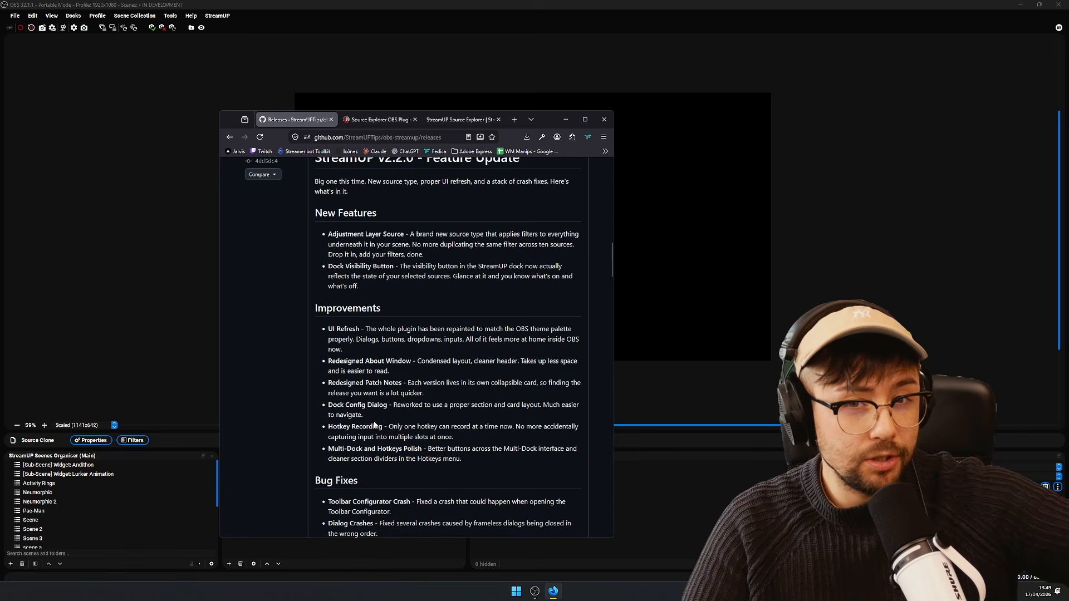
{"action": "scroll", "coordinate": [458, 376], "scroll_direction": "up", "scroll_amount": 7}
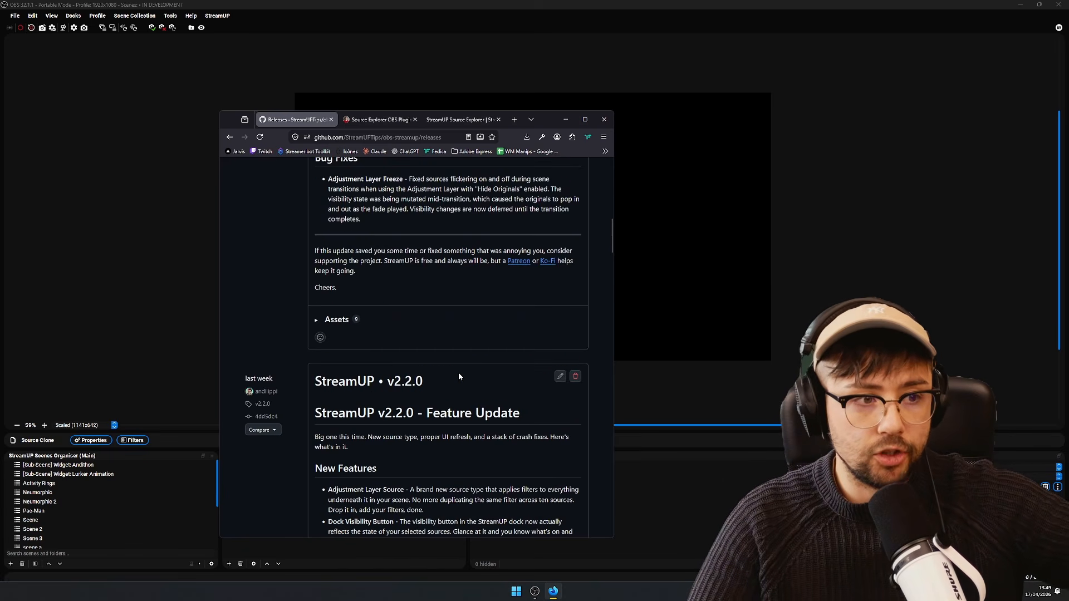
- Examine the StreamUP v2.2.1 and v2.2.2 patch notes and close the browser window
{"action": "triple_click", "coordinate": [405, 359]}
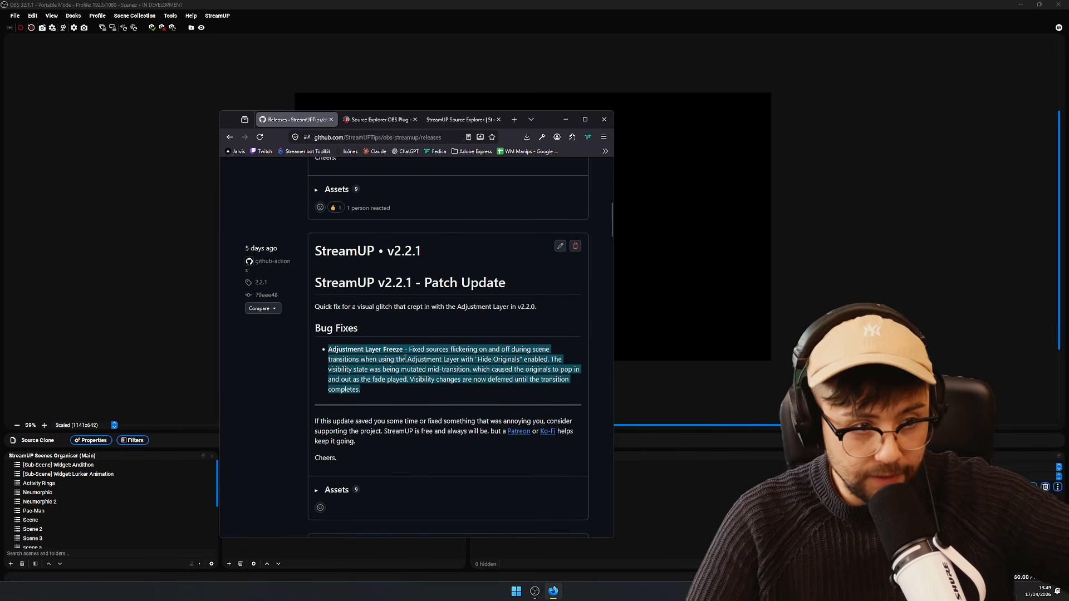
{"action": "double_click", "coordinate": [425, 360]}
{"action": "scroll", "coordinate": [426, 361], "scroll_direction": "up", "scroll_amount": 6}
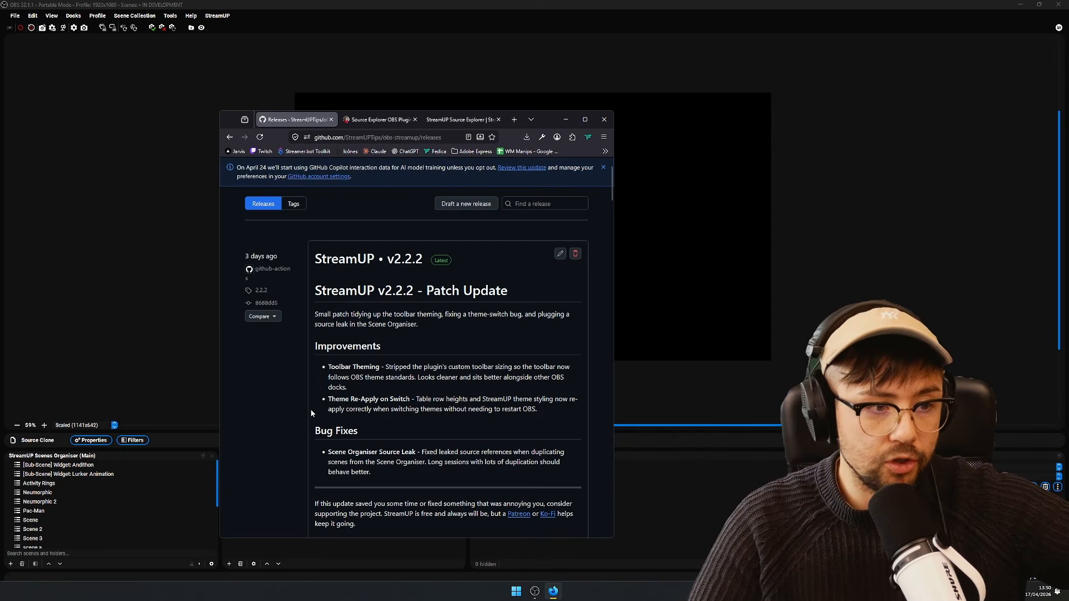
{"action": "left_click_drag", "start_coordinate": [353, 367], "coordinate": [375, 386]}
{"action": "left_click", "coordinate": [381, 384]}
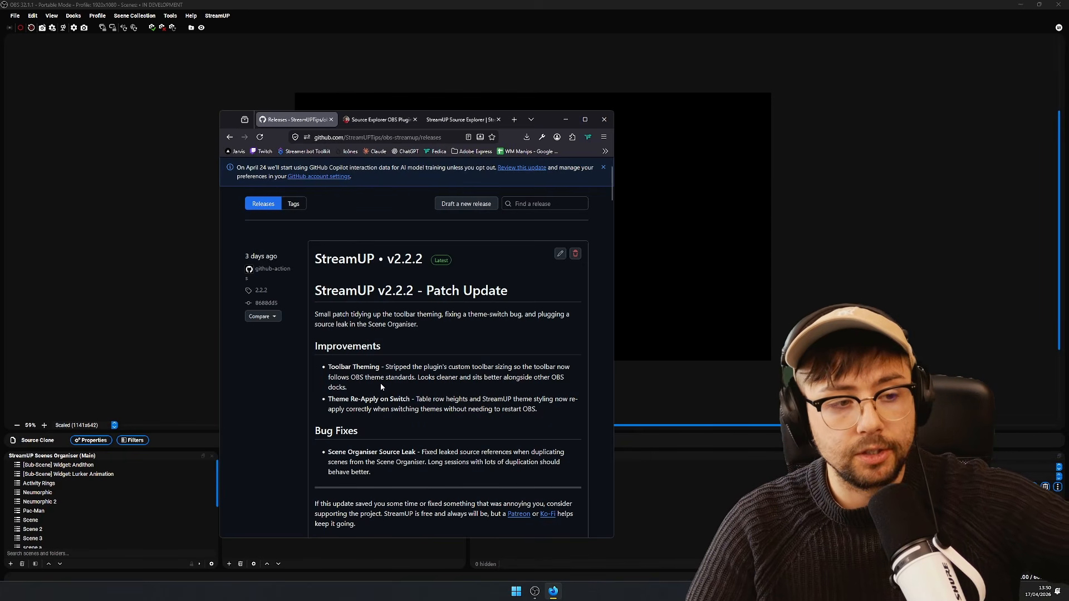
{"action": "double_click", "coordinate": [394, 409]}
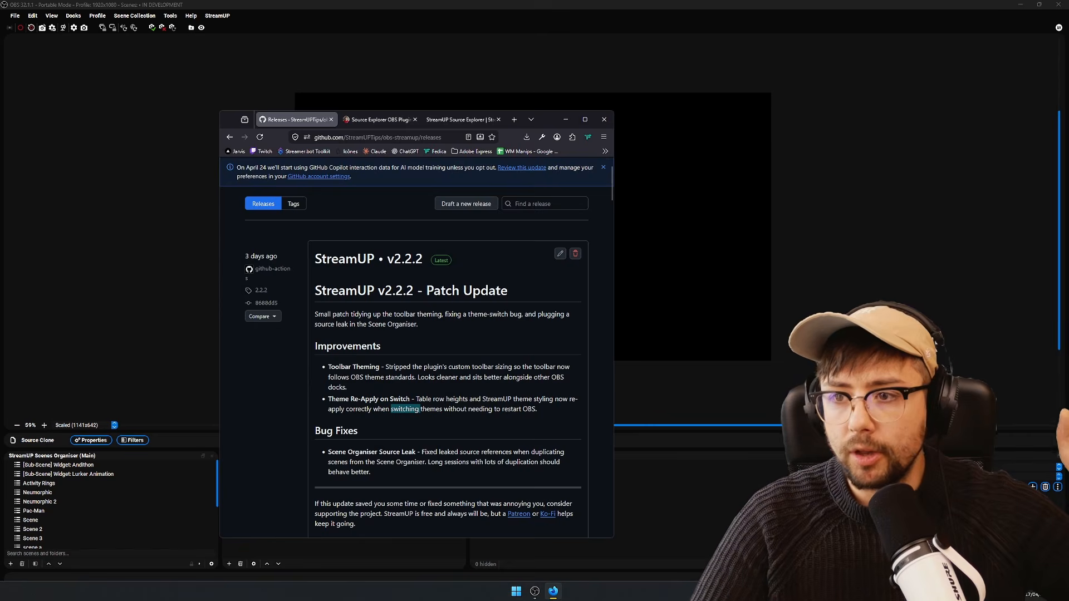
{"action": "left_click", "coordinate": [604, 119]}
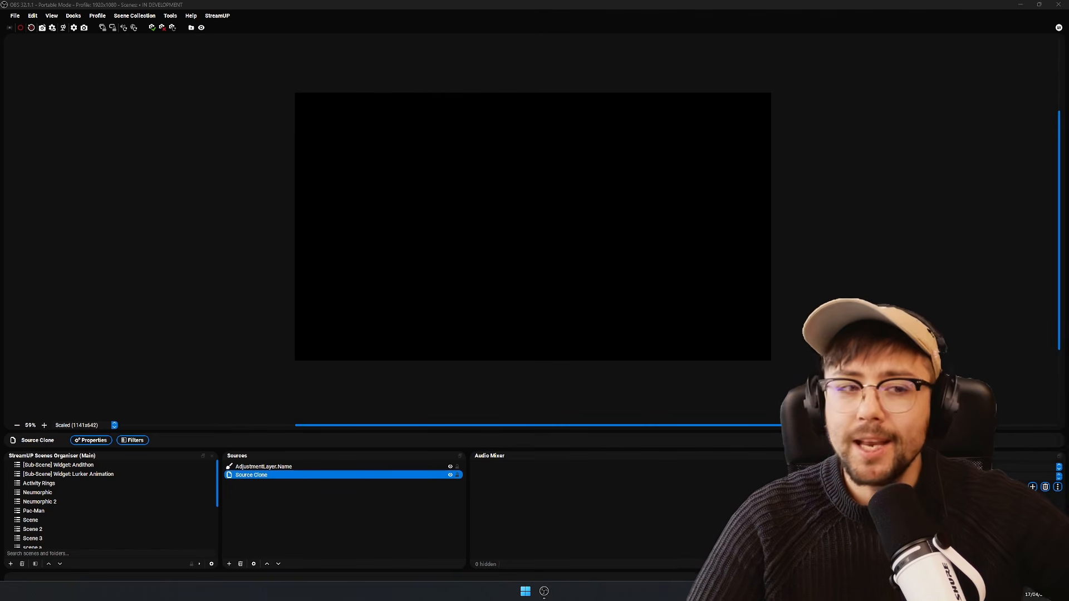
- Open the StreamUP About window, look through its welcome text and supporter list, and close it
{"action": "left_click", "coordinate": [217, 15]}
{"action": "left_click", "coordinate": [258, 149]}
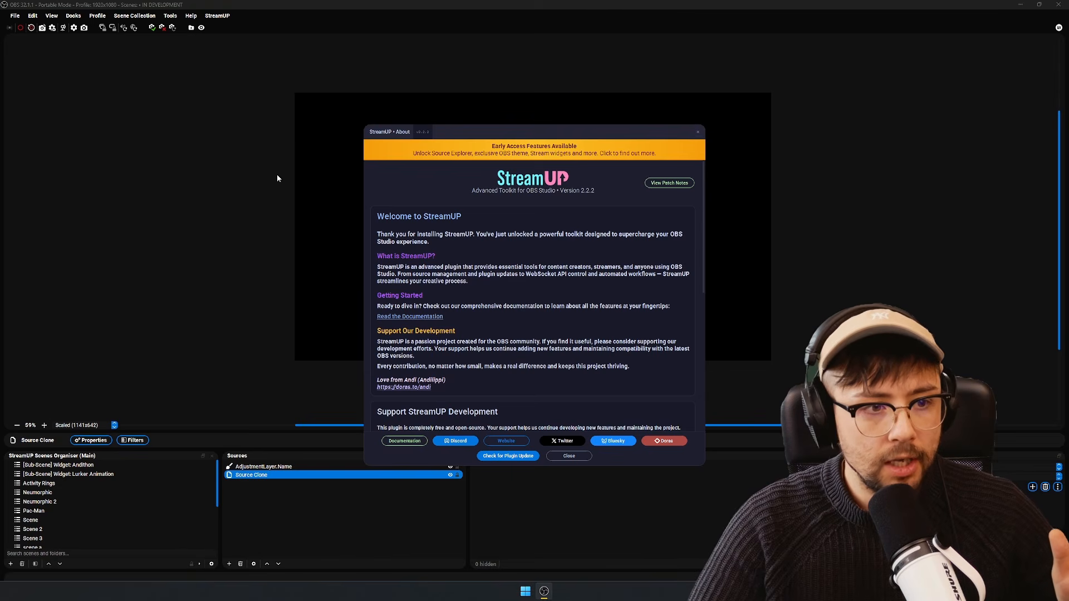
{"action": "scroll", "coordinate": [514, 243], "scroll_direction": "down", "scroll_amount": 10}
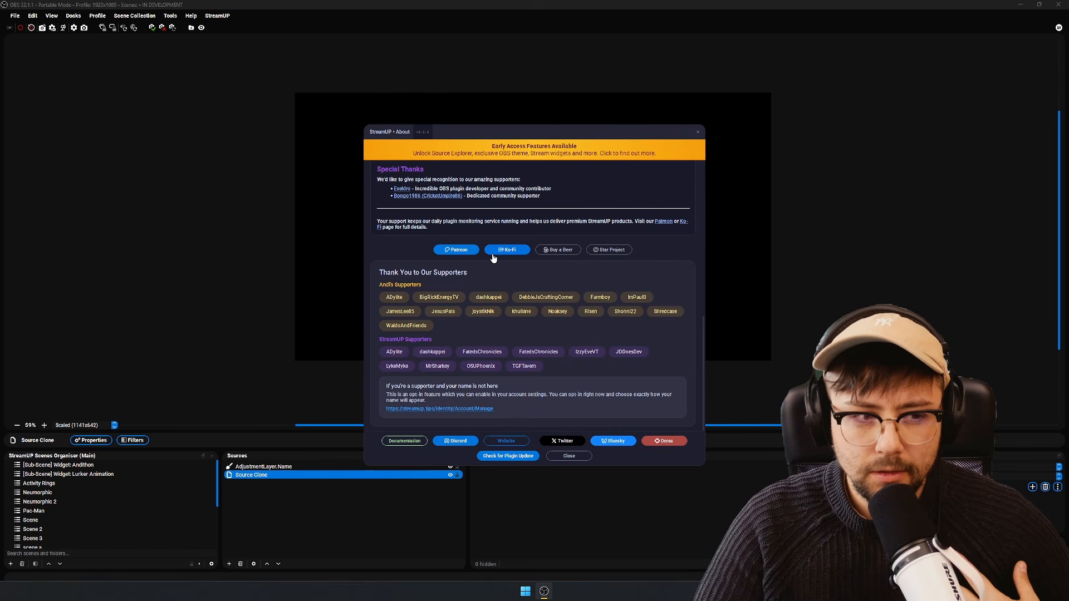
{"action": "scroll", "coordinate": [514, 285], "scroll_direction": "up", "scroll_amount": 10}
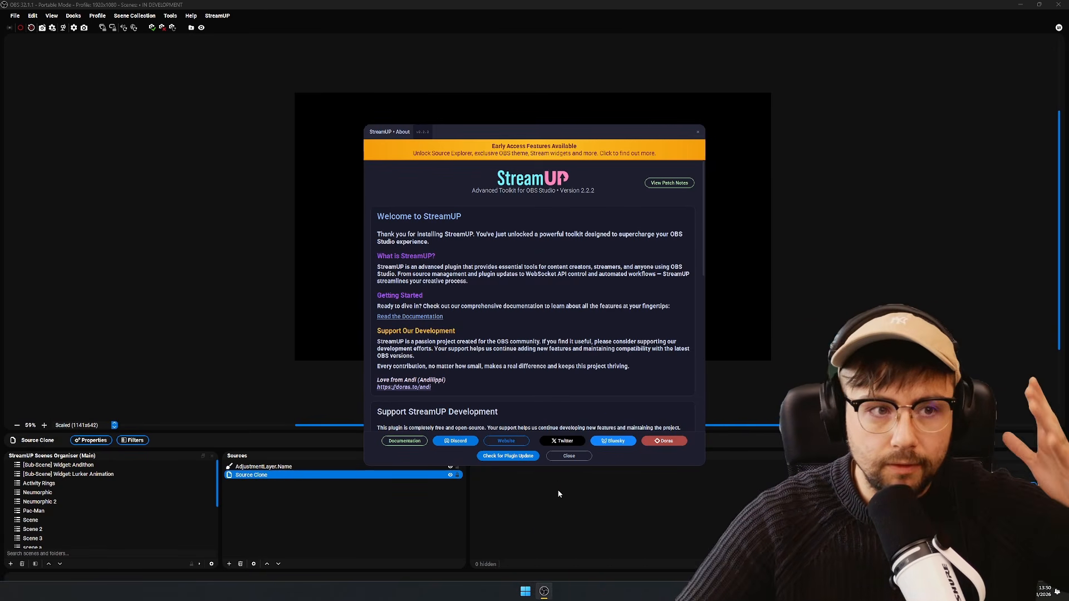
{"action": "left_click", "coordinate": [568, 456]}
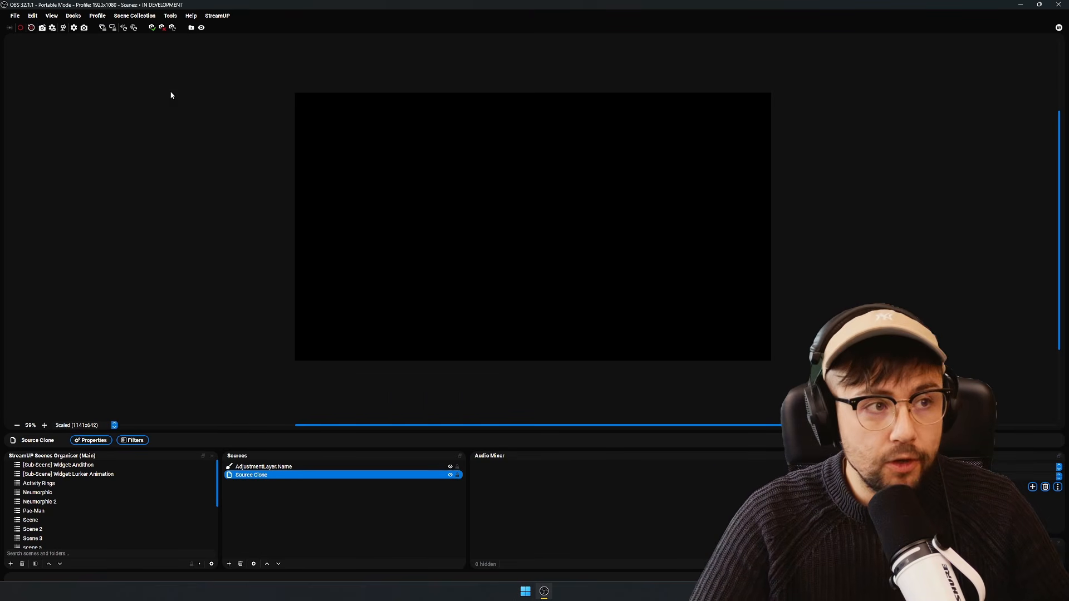
{"action": "left_click", "coordinate": [217, 16]}
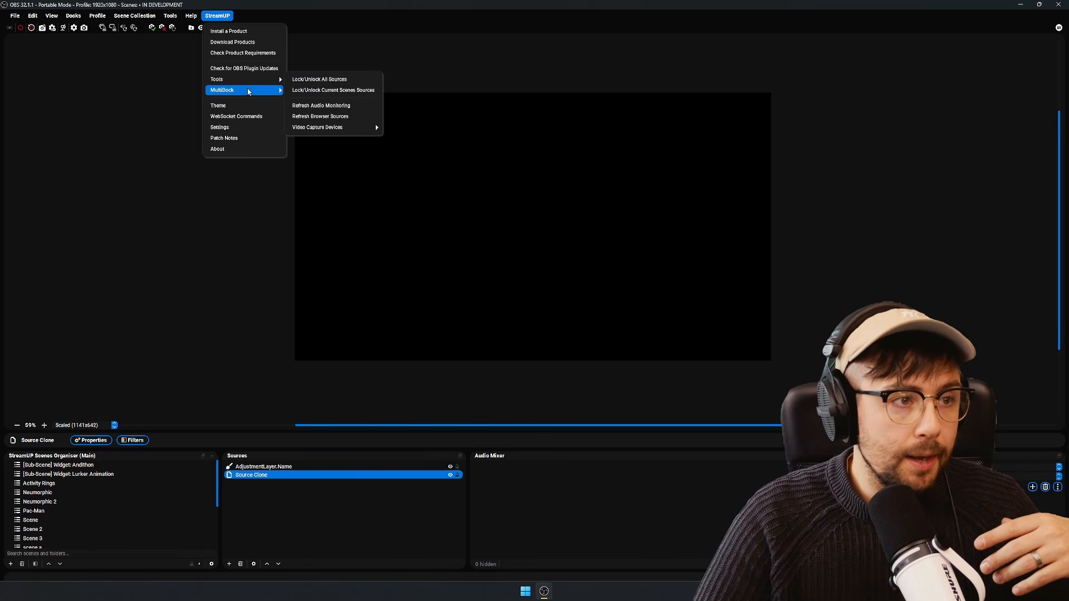
{"action": "mouse_move", "coordinate": [247, 81]}
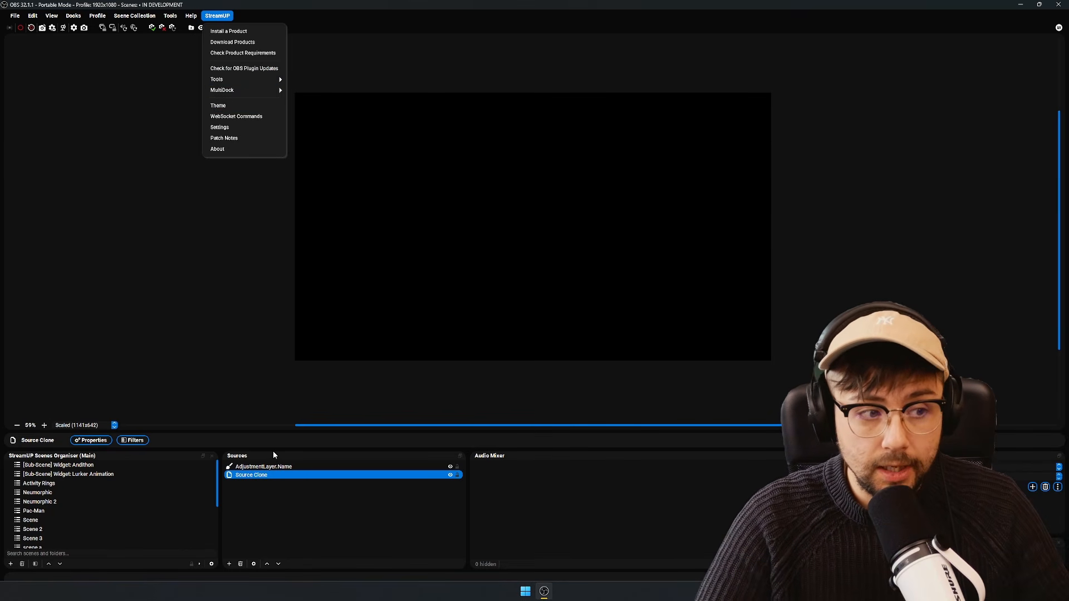
{"action": "left_click", "coordinate": [275, 470]}
{"action": "left_click", "coordinate": [275, 467]}
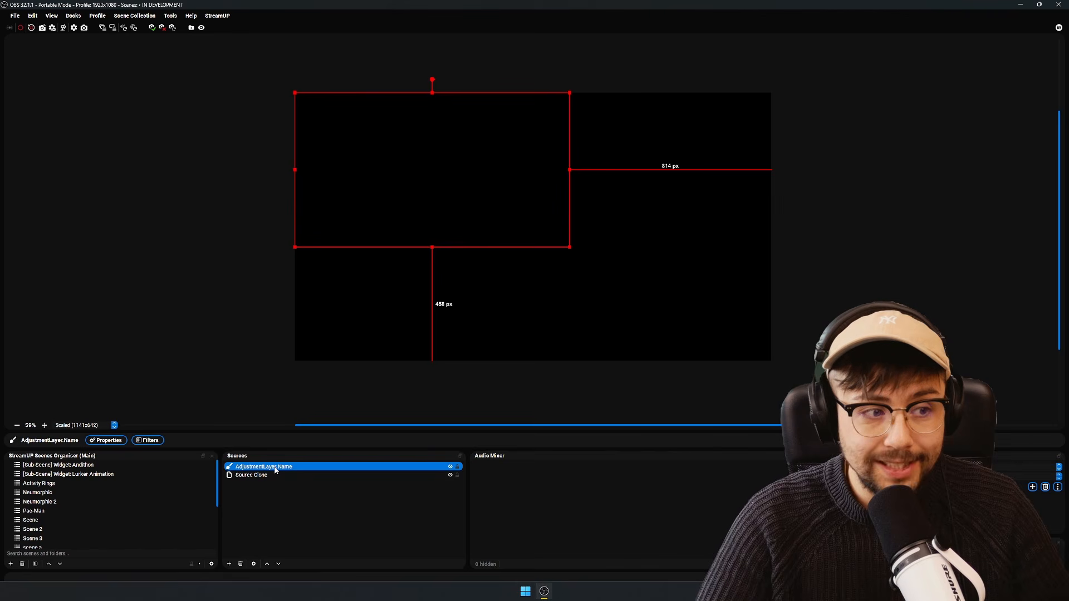
- Add a new StreamUP Adjustment Layer source to the [Sub-Scene] Widget: Andithon scene, keeping its properties window clear of the preview text
{"action": "left_click", "coordinate": [82, 465]}
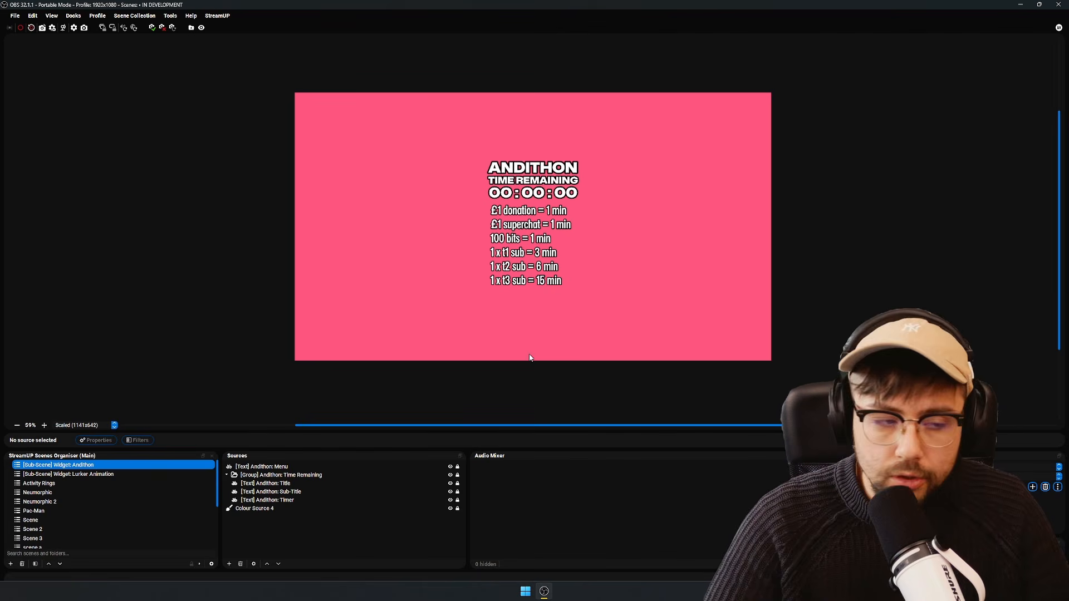
{"action": "left_click", "coordinate": [228, 564]}
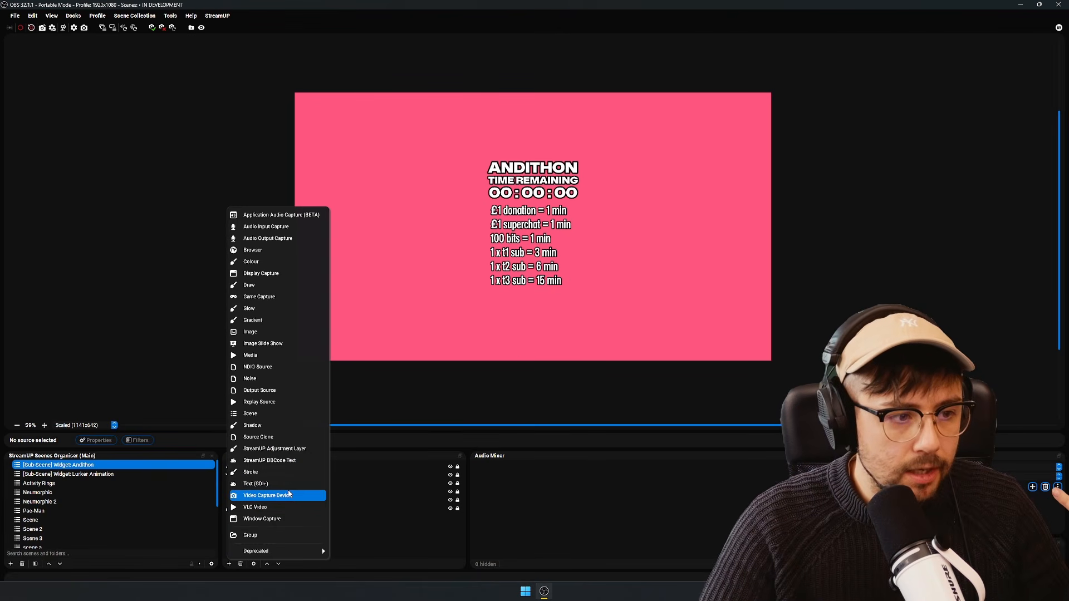
{"action": "left_click", "coordinate": [281, 449]}
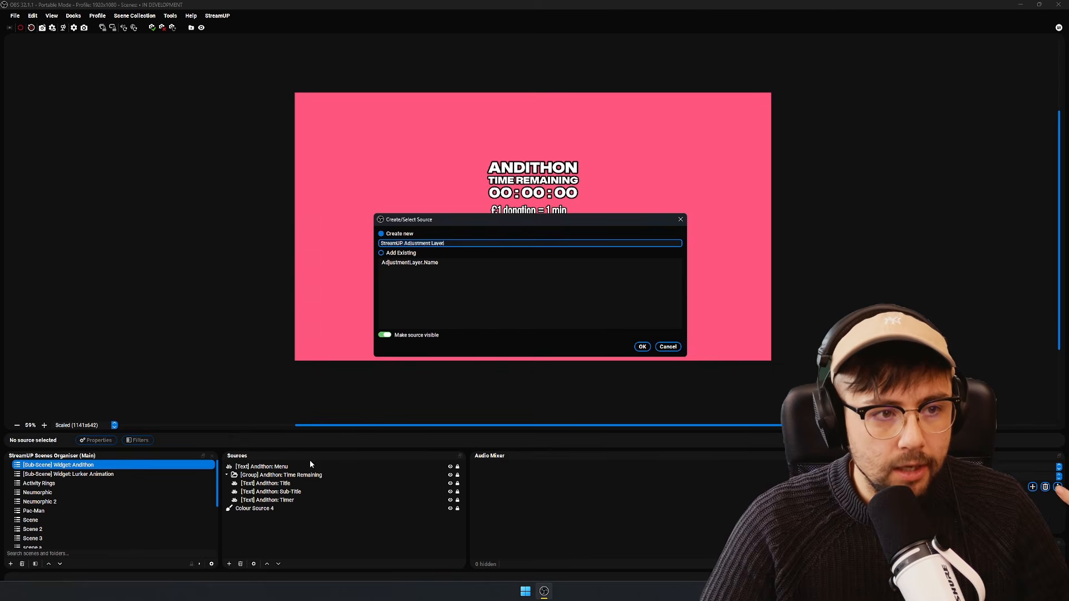
{"action": "left_click", "coordinate": [643, 346]}
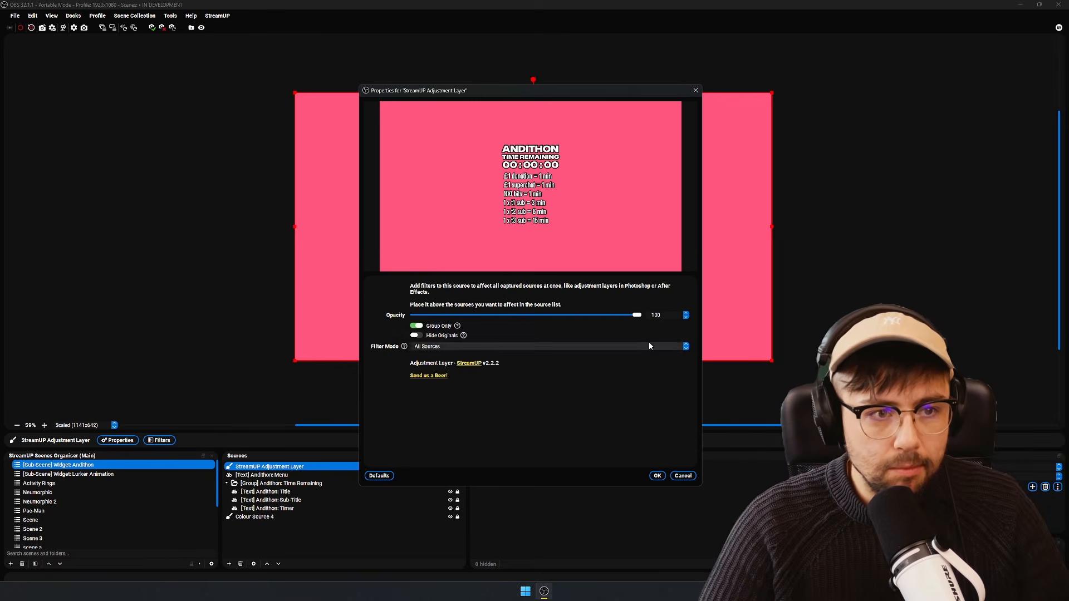
{"action": "left_click_drag", "start_coordinate": [474, 97], "coordinate": [798, 197]}
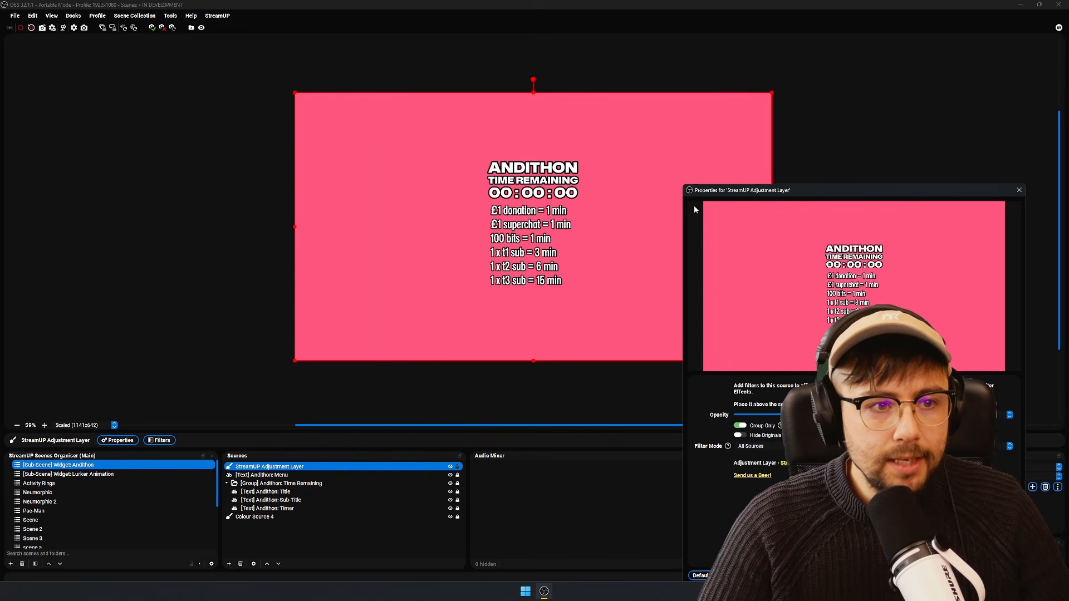
- Move the adjustment layer off-centre toward the canvas's lower left and try out its opacity
{"action": "left_click_drag", "start_coordinate": [651, 205], "coordinate": [592, 251]}
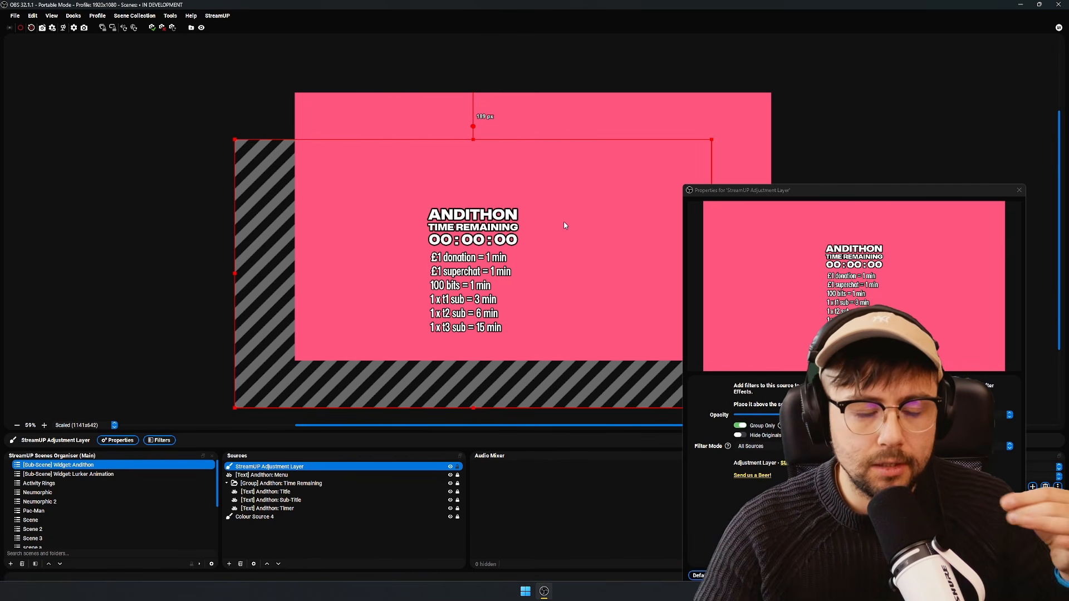
{"action": "left_click_drag", "start_coordinate": [564, 239], "coordinate": [559, 213]}
{"action": "left_click_drag", "start_coordinate": [966, 415], "coordinate": [1013, 417]}
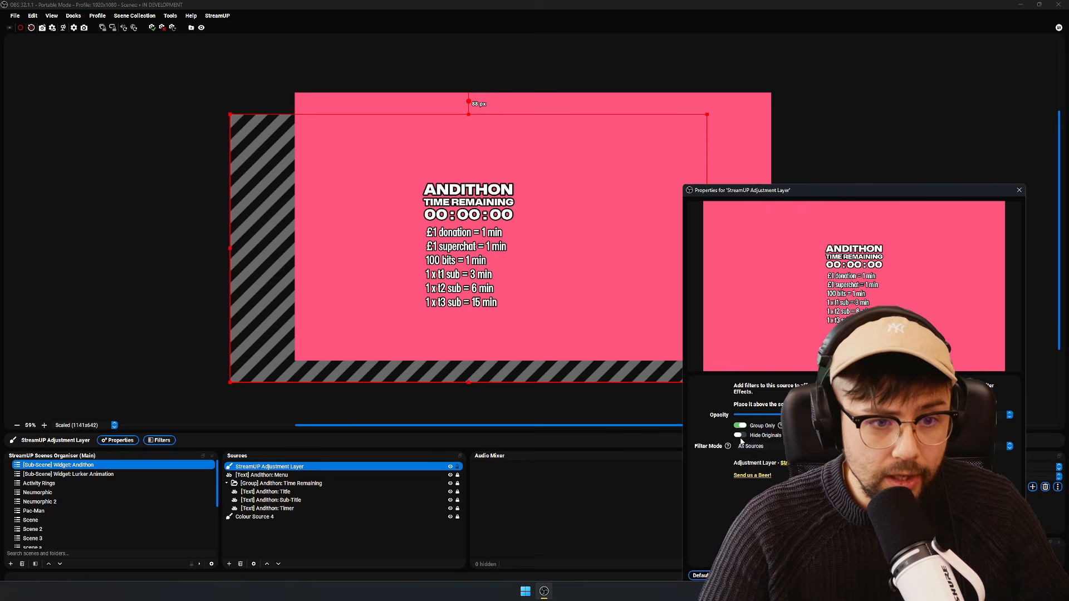
- Test Hide Originals on the adjustment layer, move the layer to about 284 px from the canvas's left edge, and turn Hide Originals off
{"action": "left_click", "coordinate": [739, 435]}
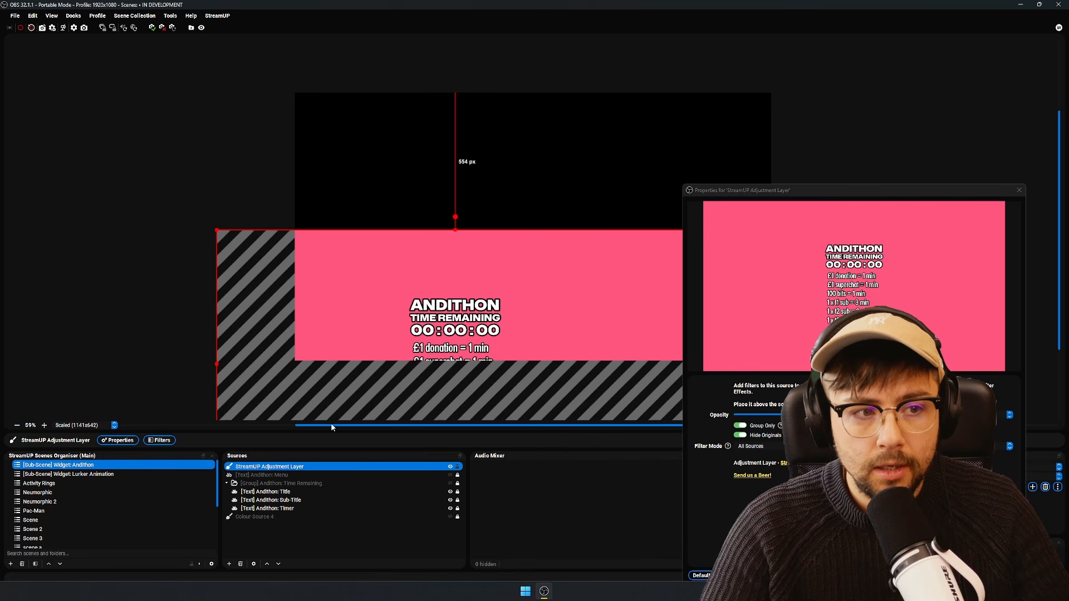
{"action": "left_click_drag", "start_coordinate": [331, 427], "coordinate": [582, 191]}
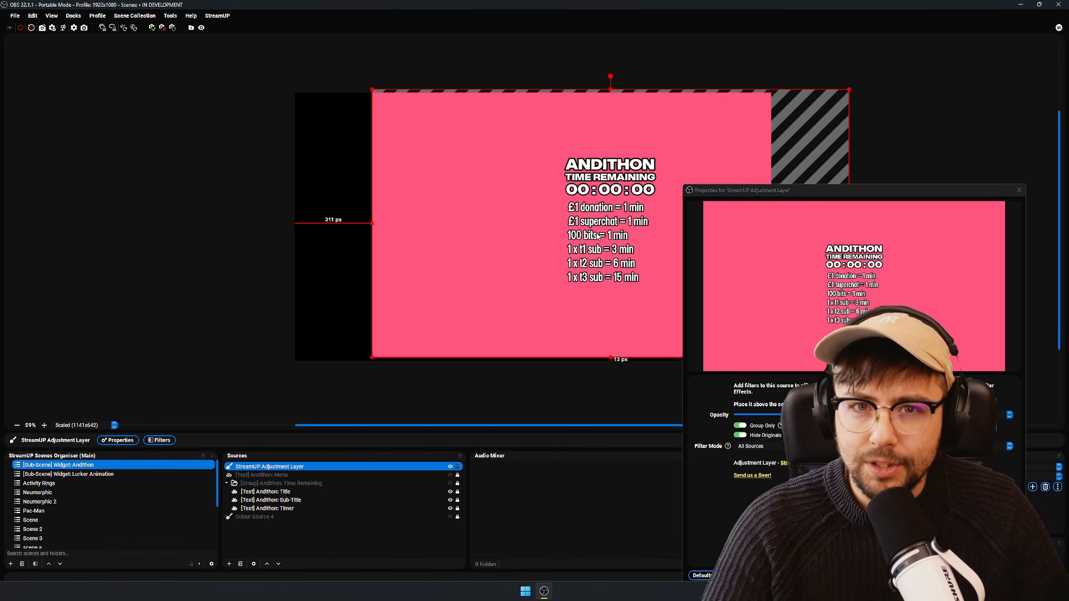
{"action": "left_click_drag", "start_coordinate": [598, 236], "coordinate": [591, 245]}
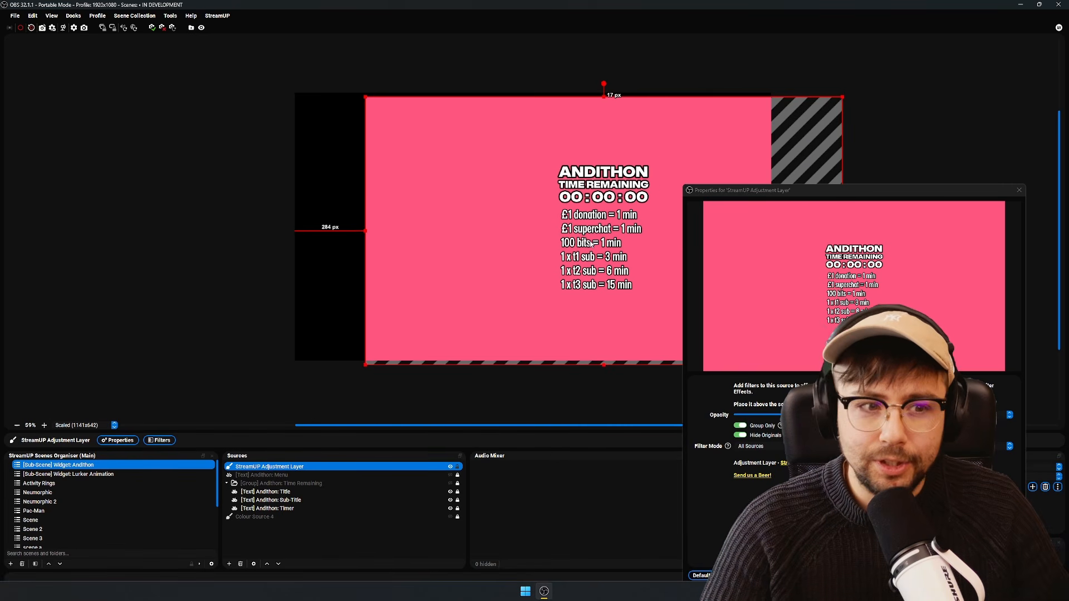
{"action": "left_click", "coordinate": [740, 435]}
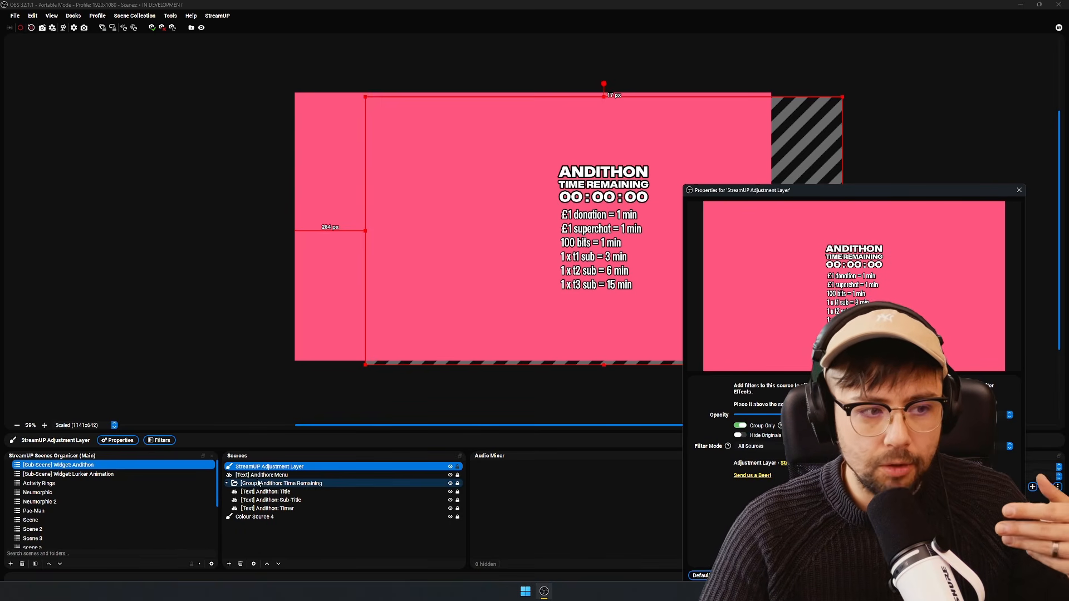
- Move the adjustment layer into the [Group] Andithon: Time Remaining group and hide the [Text] Andithon: Menu source
{"action": "left_click", "coordinate": [270, 467]}
{"action": "left_click_drag", "start_coordinate": [270, 468], "coordinate": [290, 490]}
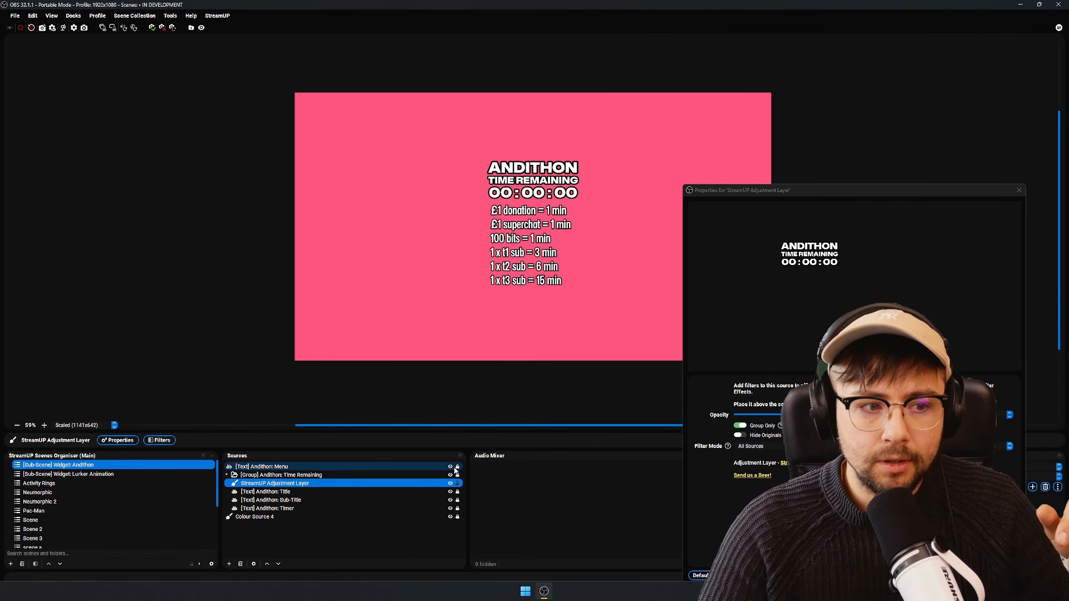
{"action": "left_click", "coordinate": [452, 467]}
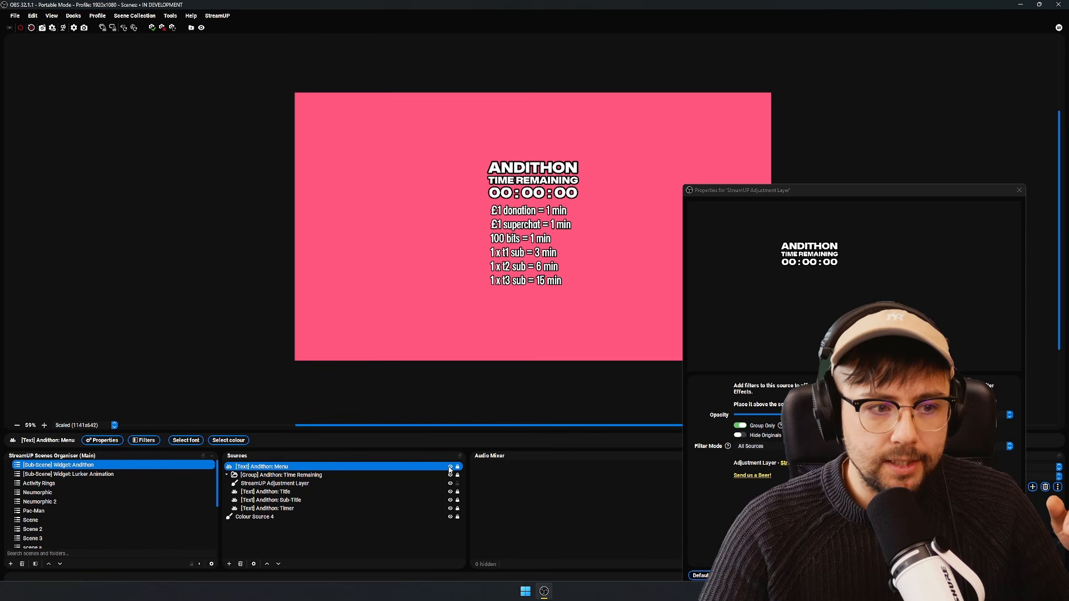
{"action": "left_click", "coordinate": [451, 467]}
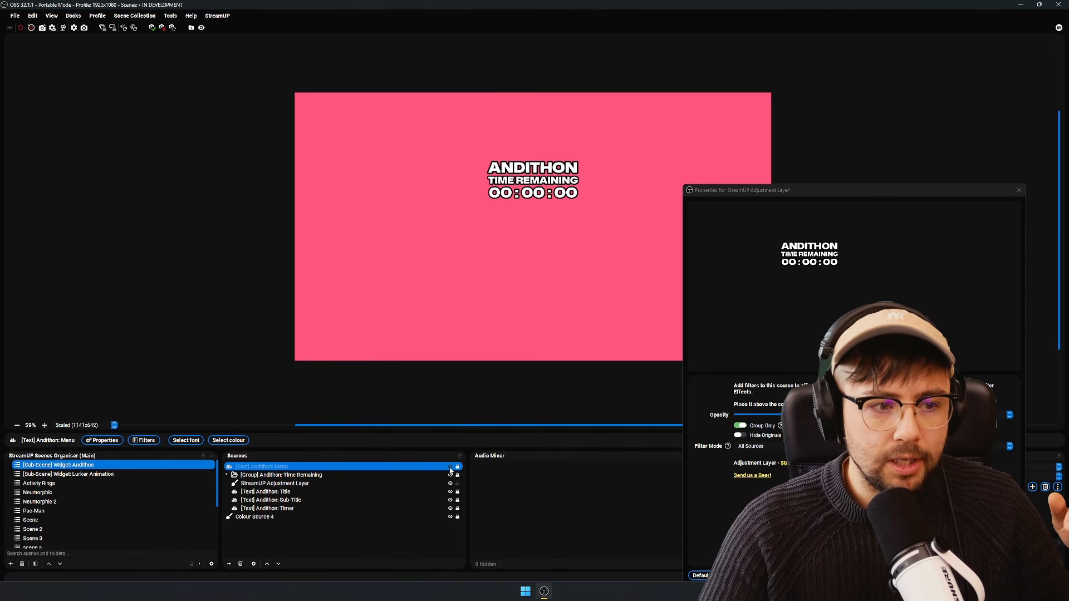
- Toggle the visibility of the [Text] Andithon: Menu source and of the StreamUP Adjustment Layer to compare the preview
{"action": "left_click", "coordinate": [450, 467]}
{"action": "left_click", "coordinate": [451, 467]}
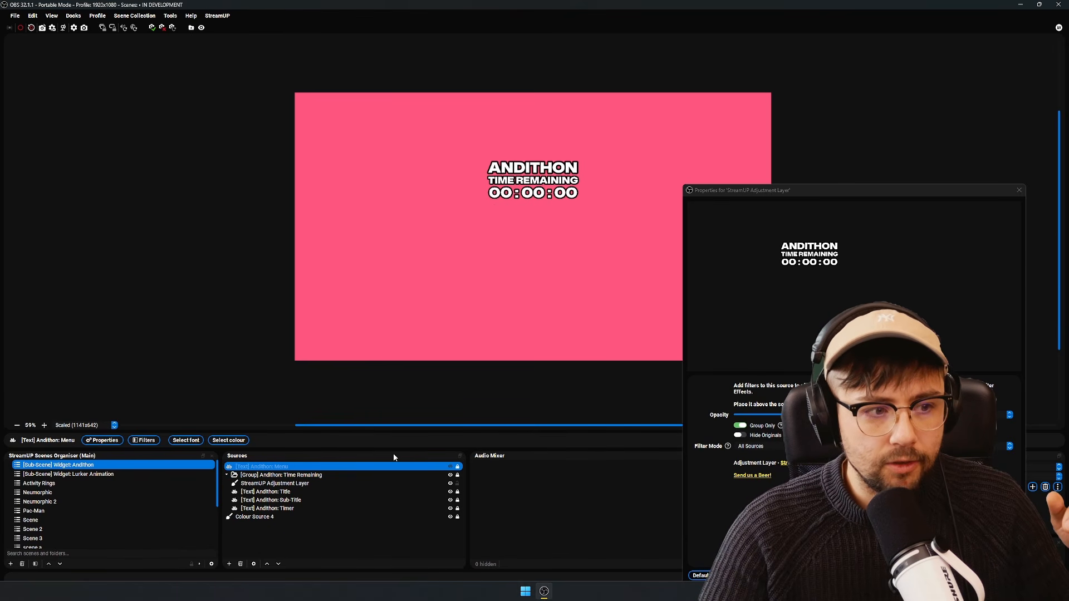
{"action": "left_click", "coordinate": [448, 483]}
{"action": "left_click", "coordinate": [451, 484]}
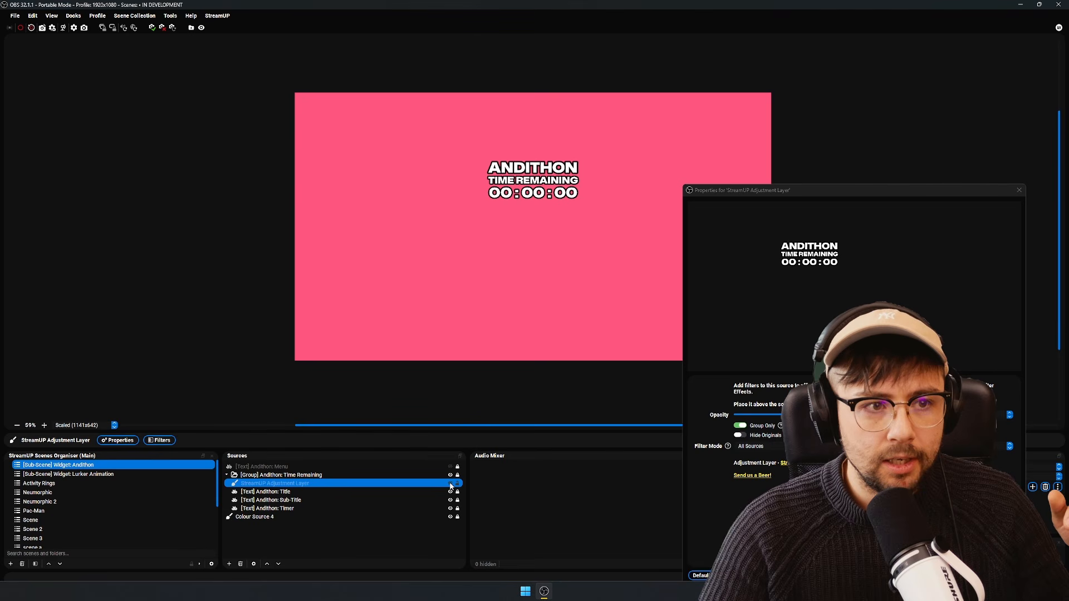
{"action": "left_click", "coordinate": [451, 484]}
{"action": "left_click", "coordinate": [451, 485]}
{"action": "left_click", "coordinate": [451, 484]}
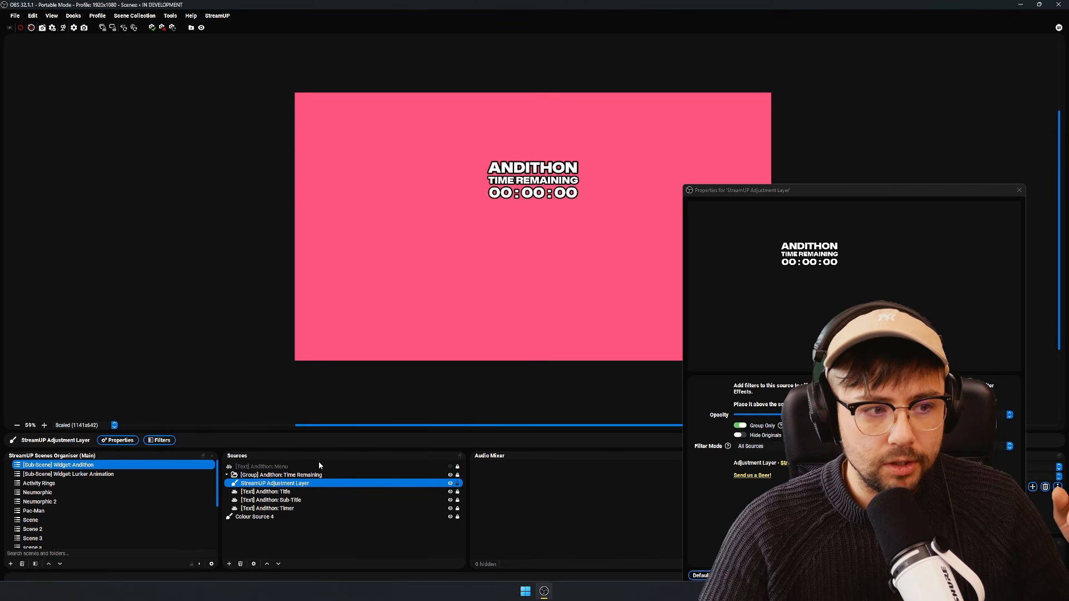
- Show the [Text] Andithon: Menu source and move it to the end of the source order, below Colour Source 4
{"action": "left_click", "coordinate": [433, 466]}
{"action": "left_click", "coordinate": [450, 466]}
{"action": "left_click_drag", "start_coordinate": [425, 468], "coordinate": [416, 536]}
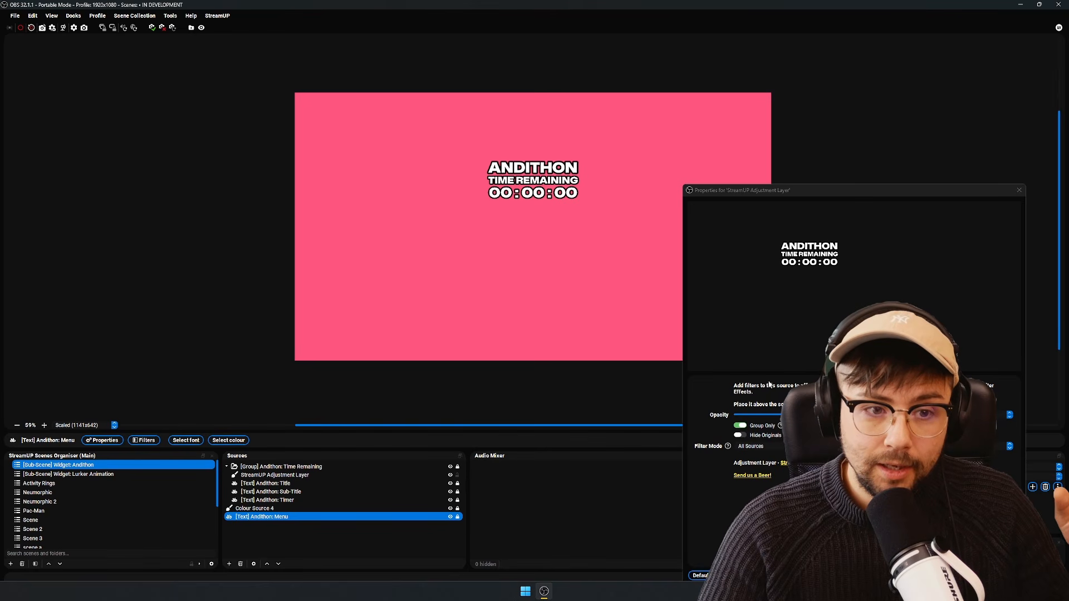
- Review the adjustment layer's Filter Mode options, including Exclude List, and close its properties window
{"action": "left_click", "coordinate": [770, 446]}
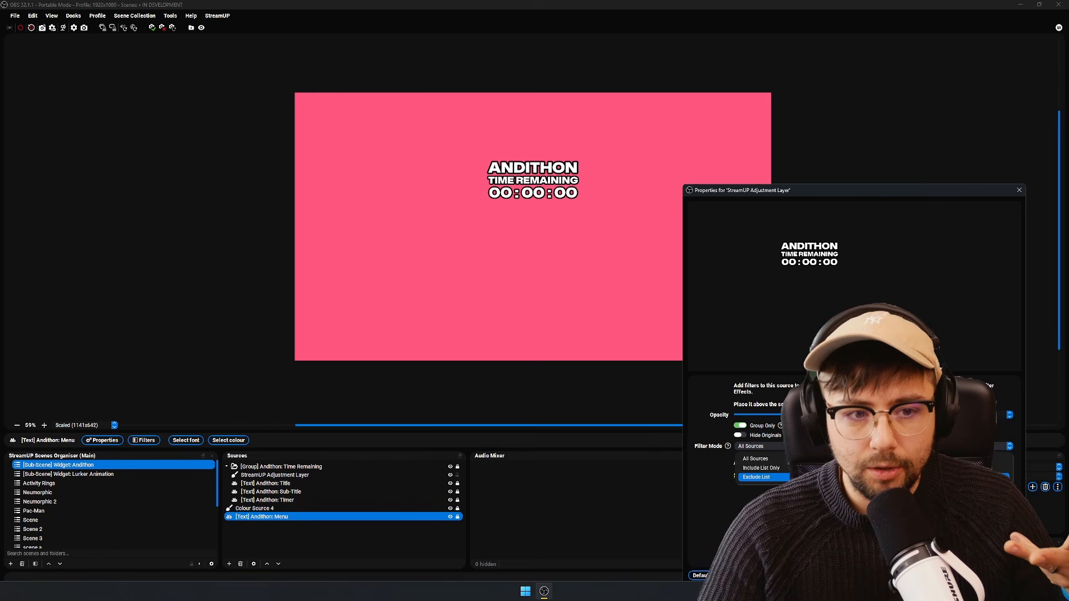
{"action": "left_click", "coordinate": [774, 489]}
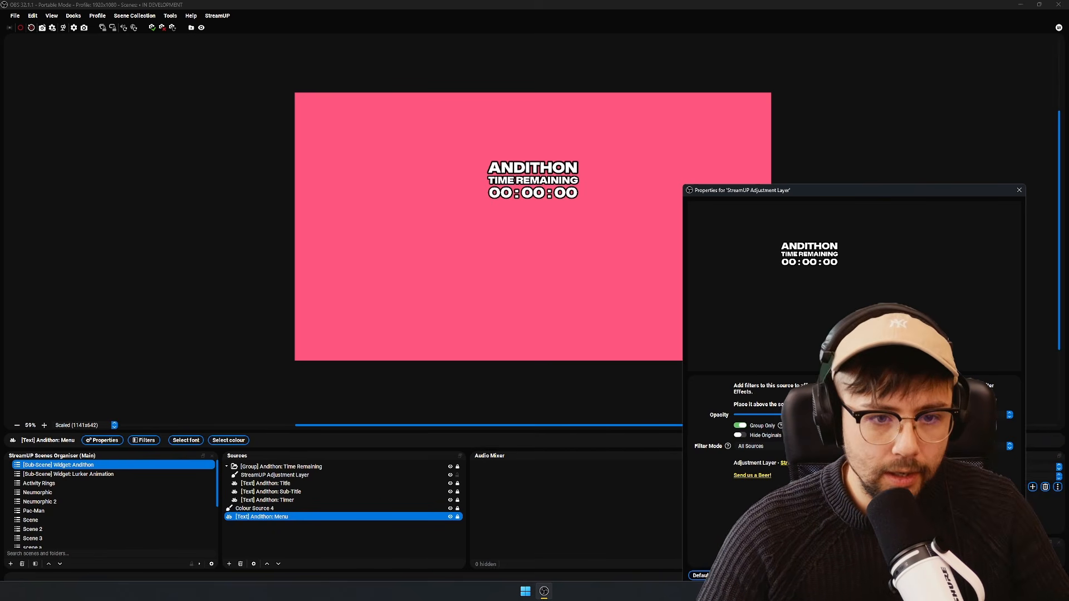
{"action": "key", "text": "Escape"}
- Add a User-defined shader filter with its default name to the StreamUP Adjustment Layer
{"action": "left_click", "coordinate": [295, 474]}
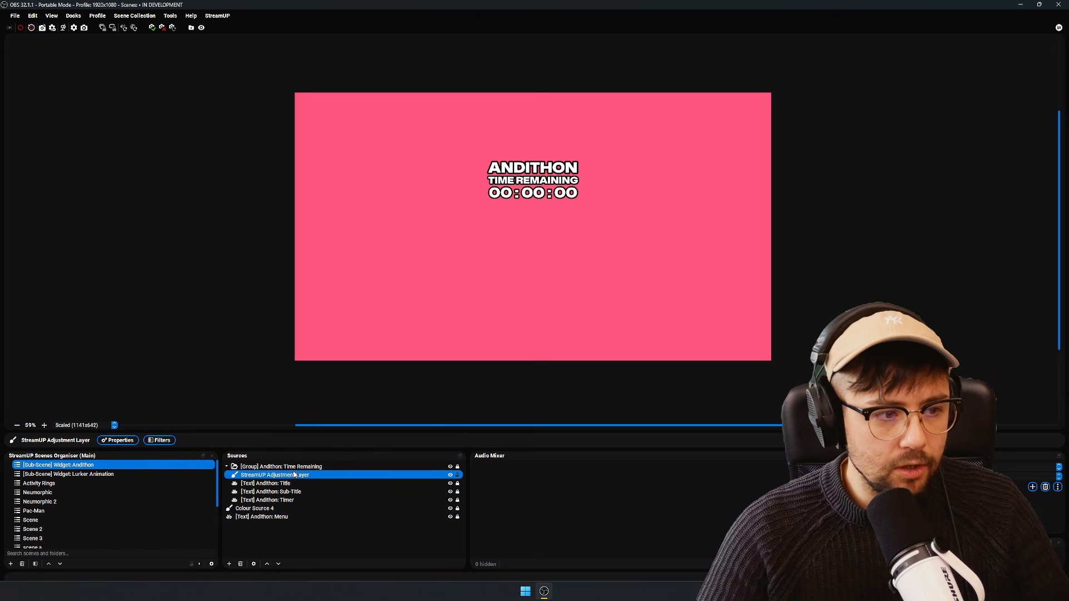
{"action": "left_click", "coordinate": [161, 440]}
{"action": "right_click", "coordinate": [417, 262]}
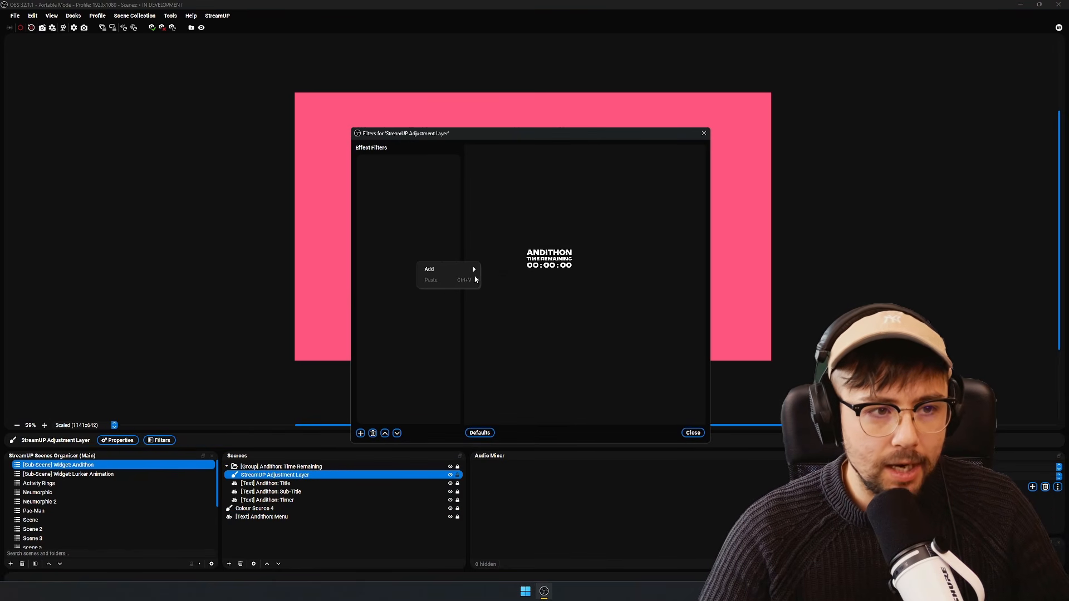
{"action": "mouse_move", "coordinate": [466, 269]}
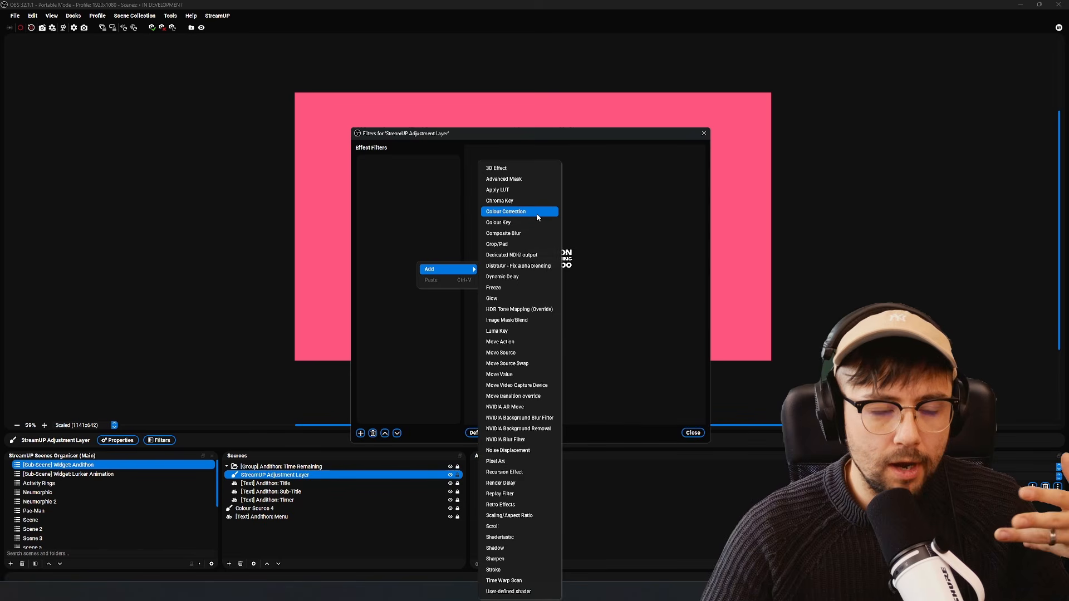
{"action": "left_click", "coordinate": [508, 591]}
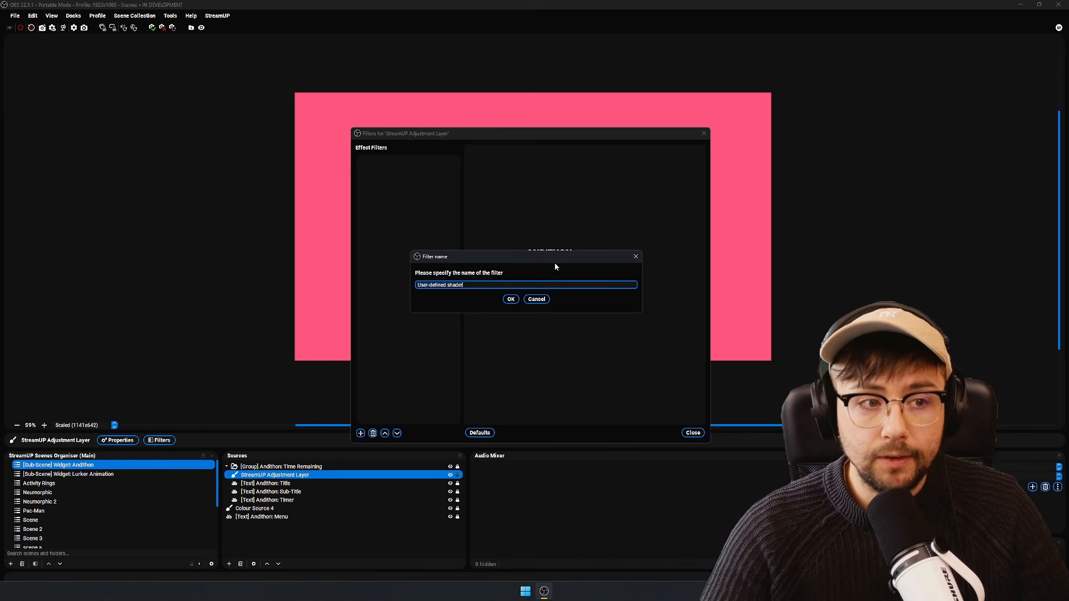
{"action": "left_click", "coordinate": [511, 299]}
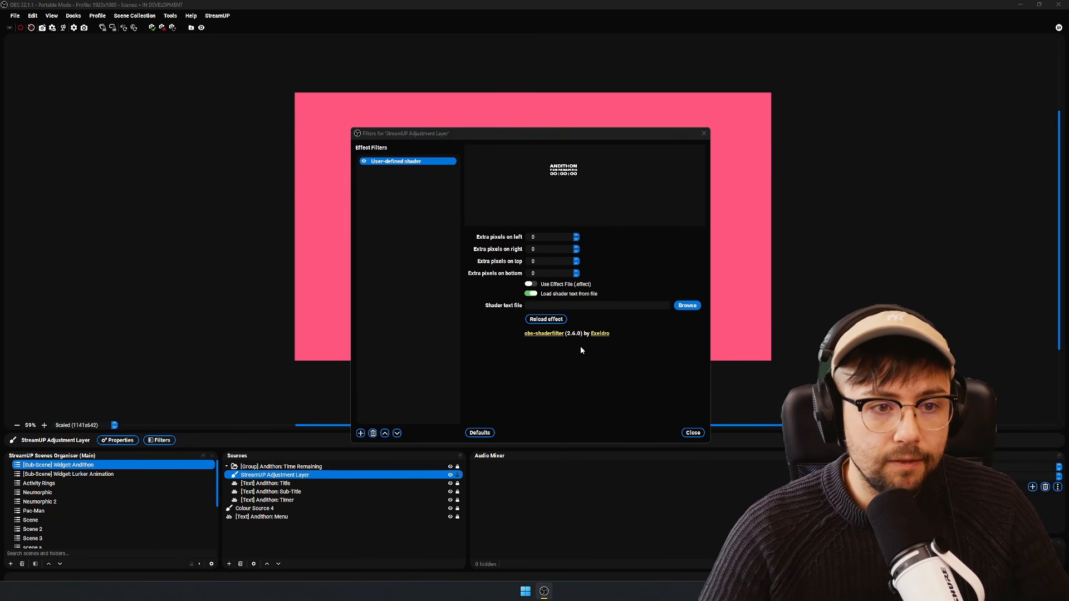
- Load LucidGlass.shader from the obs-shaderfilter examples folder as the filter's shader text file
{"action": "left_click", "coordinate": [687, 305]}
{"action": "scroll", "coordinate": [614, 295], "scroll_direction": "down", "scroll_amount": 5}
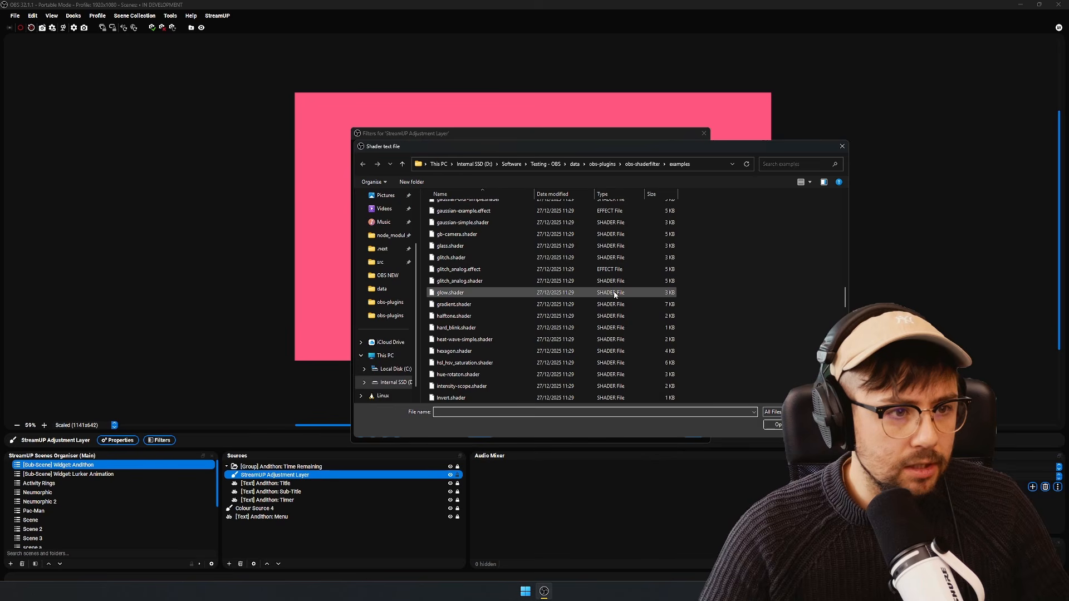
{"action": "scroll", "coordinate": [614, 295], "scroll_direction": "down", "scroll_amount": 3}
{"action": "scroll", "coordinate": [615, 295], "scroll_direction": "down", "scroll_amount": 2}
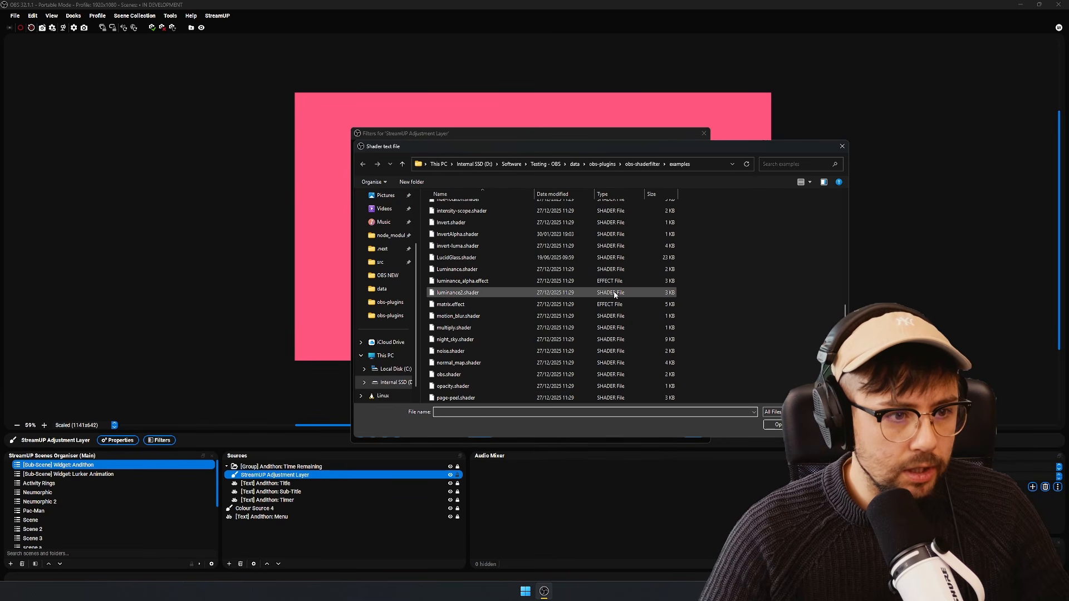
{"action": "left_click", "coordinate": [450, 258]}
{"action": "double_click", "coordinate": [450, 258]}
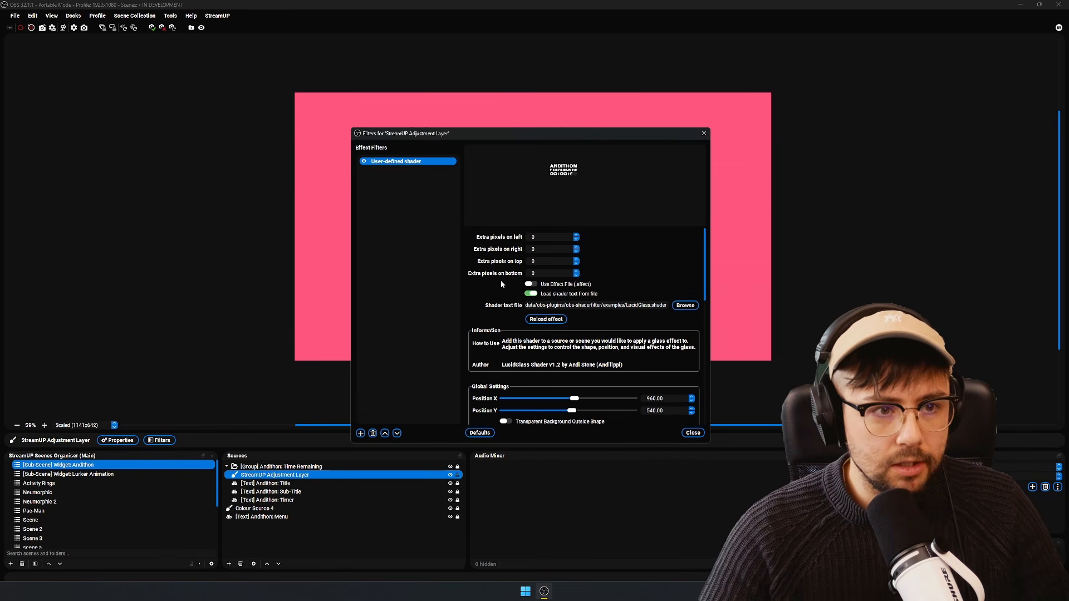
- Move the filters window clear of the preview text and adjust the LucidGlass settings so the glass shape covers the countdown
{"action": "left_click_drag", "start_coordinate": [555, 131], "coordinate": [825, 198]}
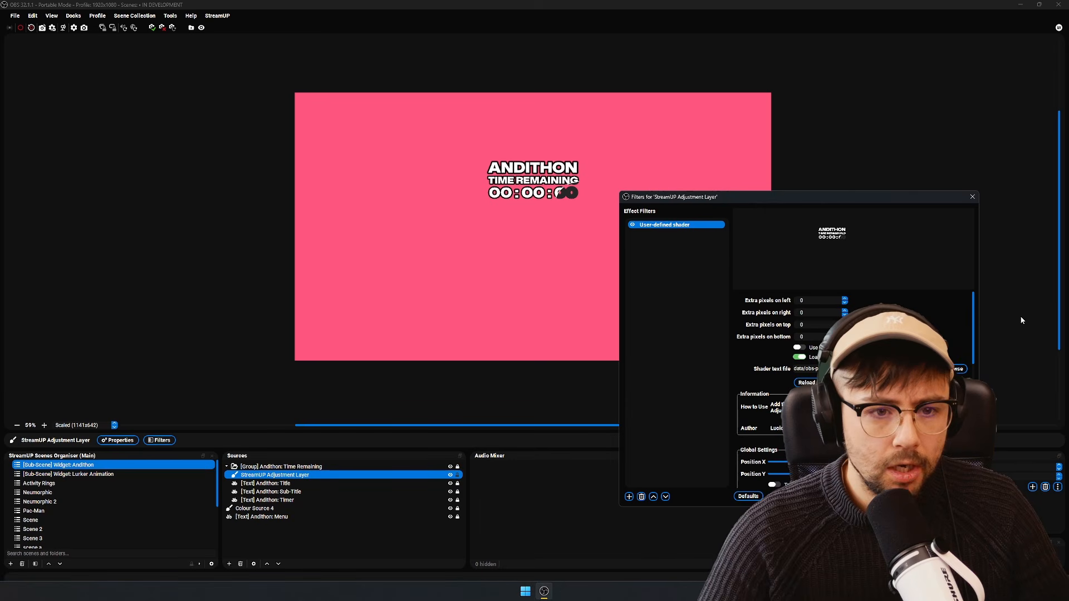
{"action": "scroll", "coordinate": [852, 390], "scroll_direction": "down", "scroll_amount": 2}
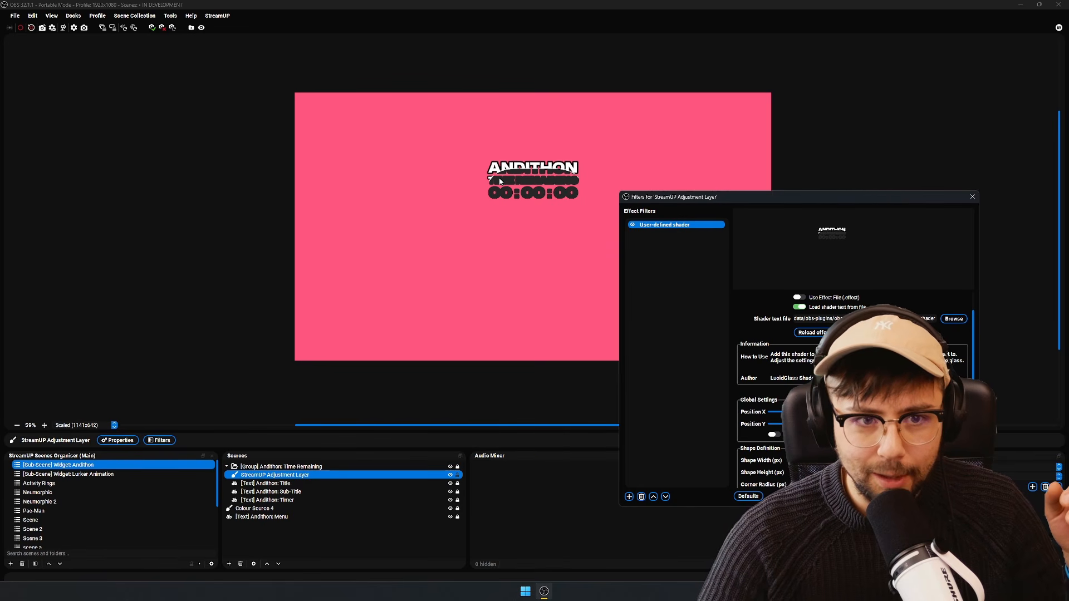
{"action": "scroll", "coordinate": [741, 477], "scroll_direction": "down", "scroll_amount": 1}
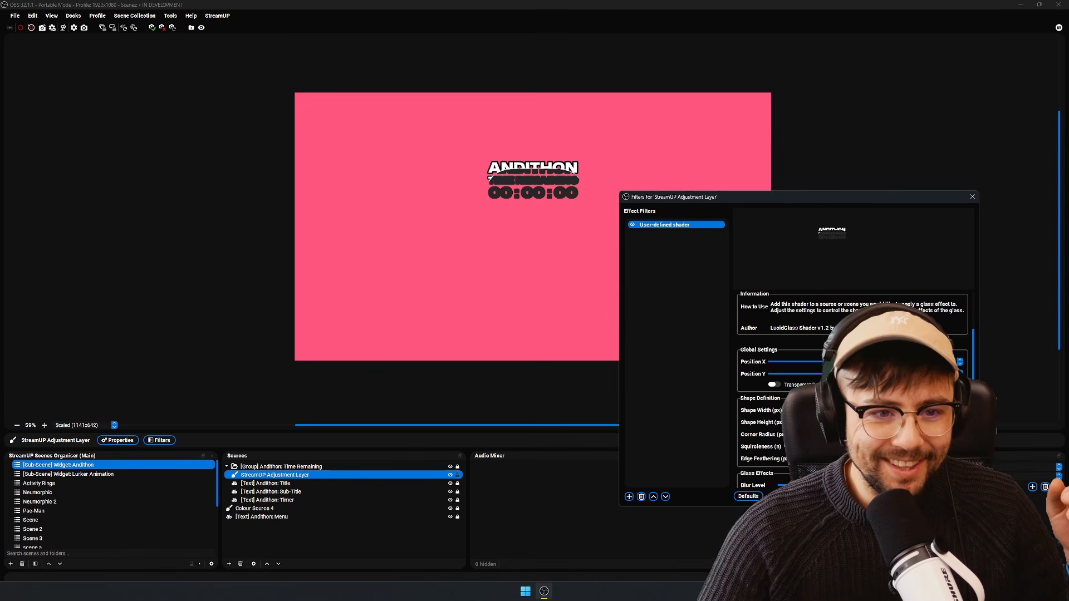
- Add a new image source to the scene using image.png from the Pictures folder
{"action": "right_click", "coordinate": [283, 529]}
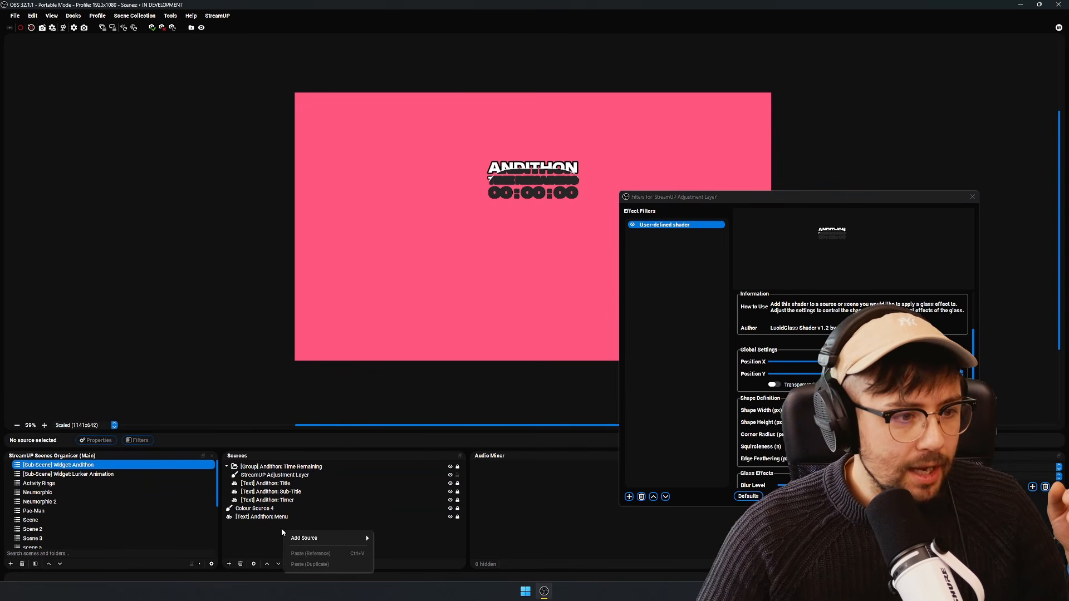
{"action": "mouse_move", "coordinate": [322, 538]}
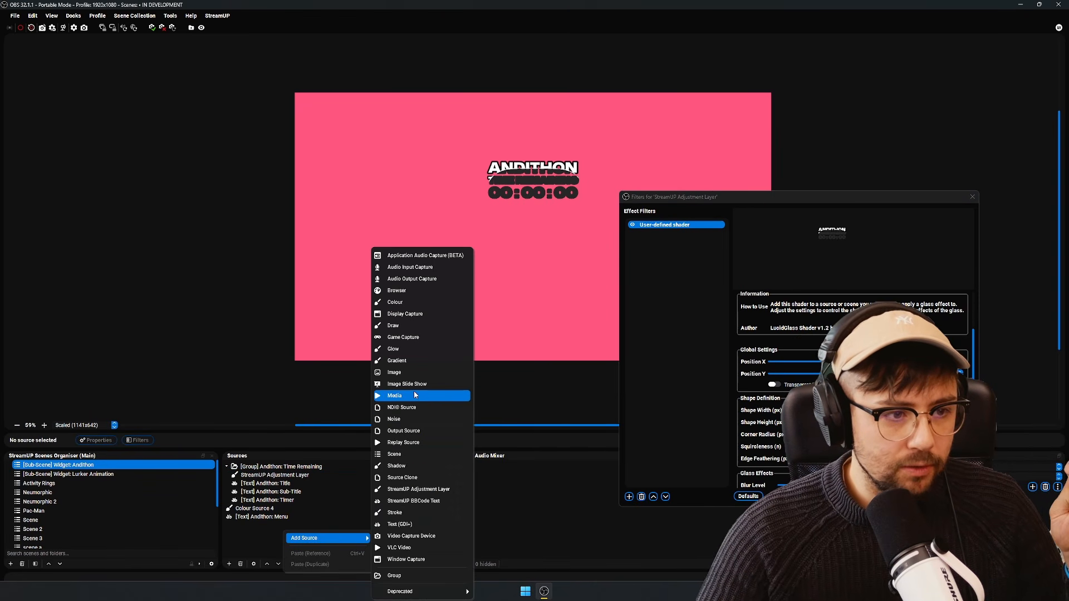
{"action": "left_click", "coordinate": [429, 372]}
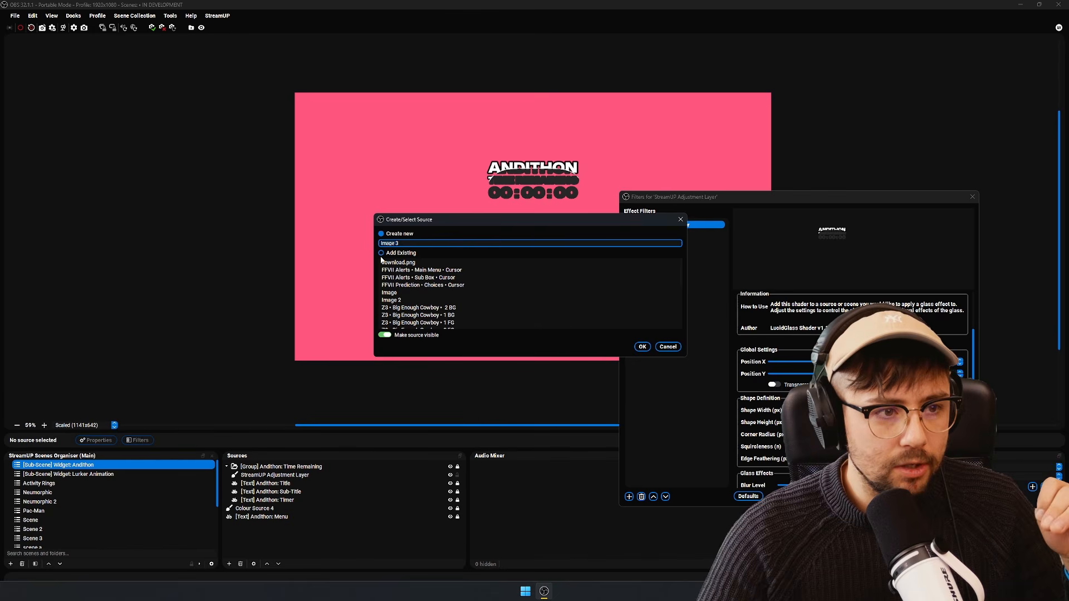
{"action": "left_click", "coordinate": [642, 346]}
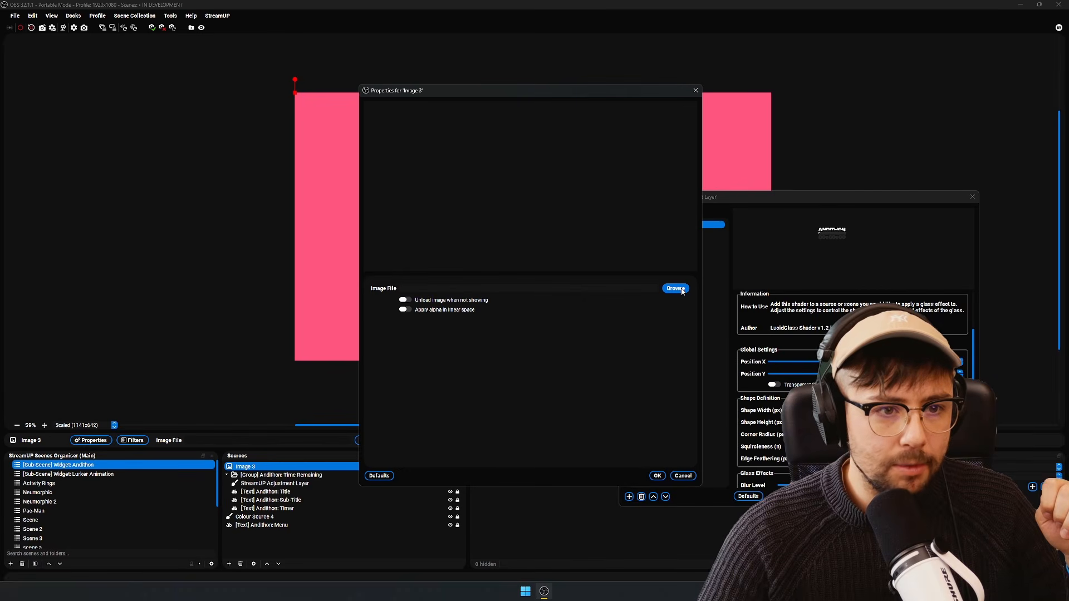
{"action": "left_click", "coordinate": [676, 288]}
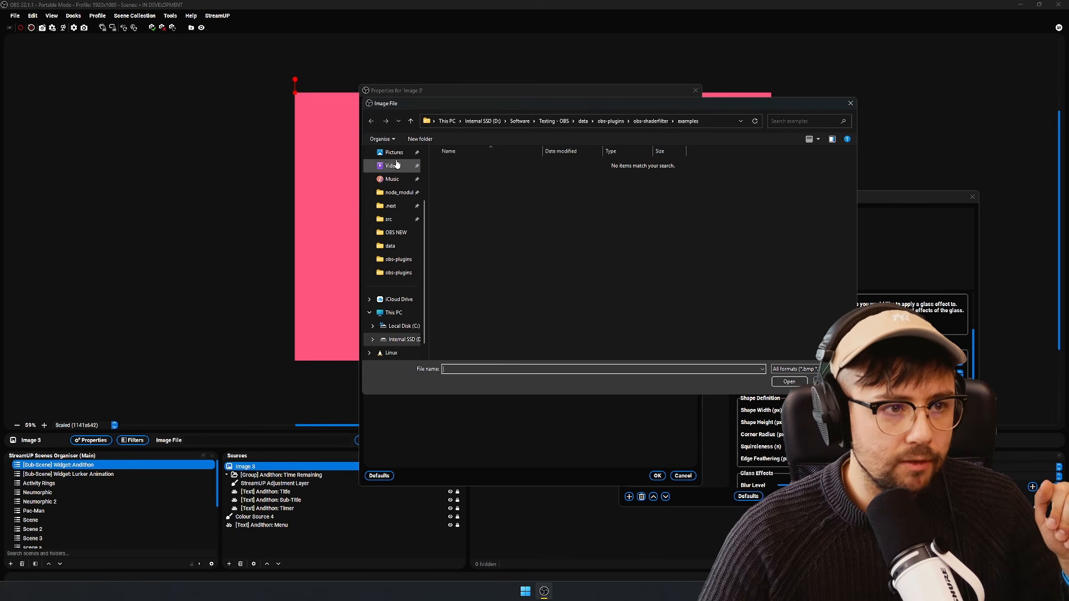
{"action": "left_click", "coordinate": [394, 152]}
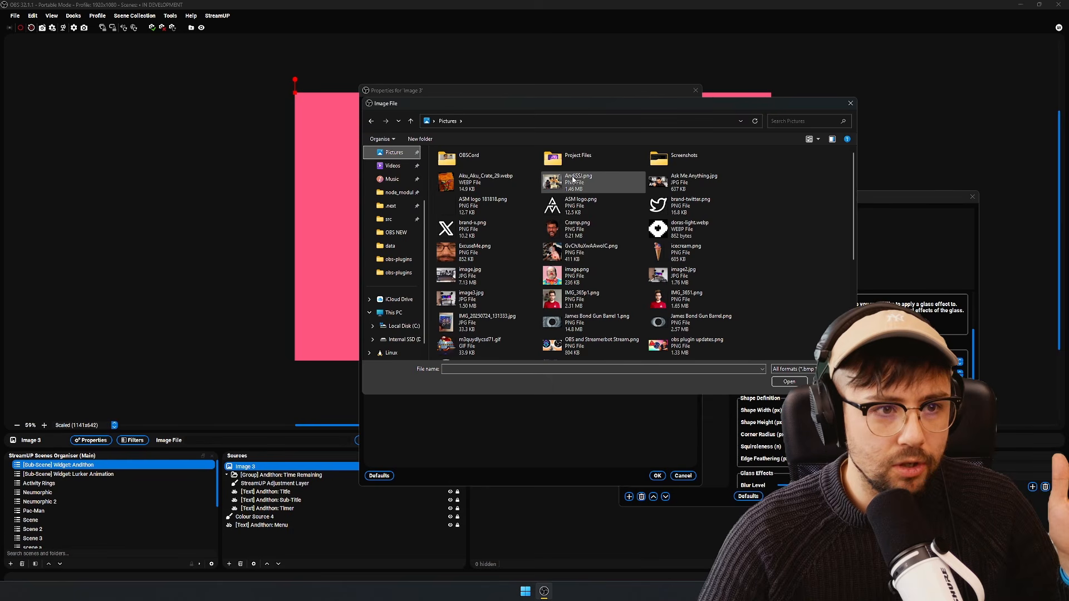
{"action": "double_click", "coordinate": [575, 277]}
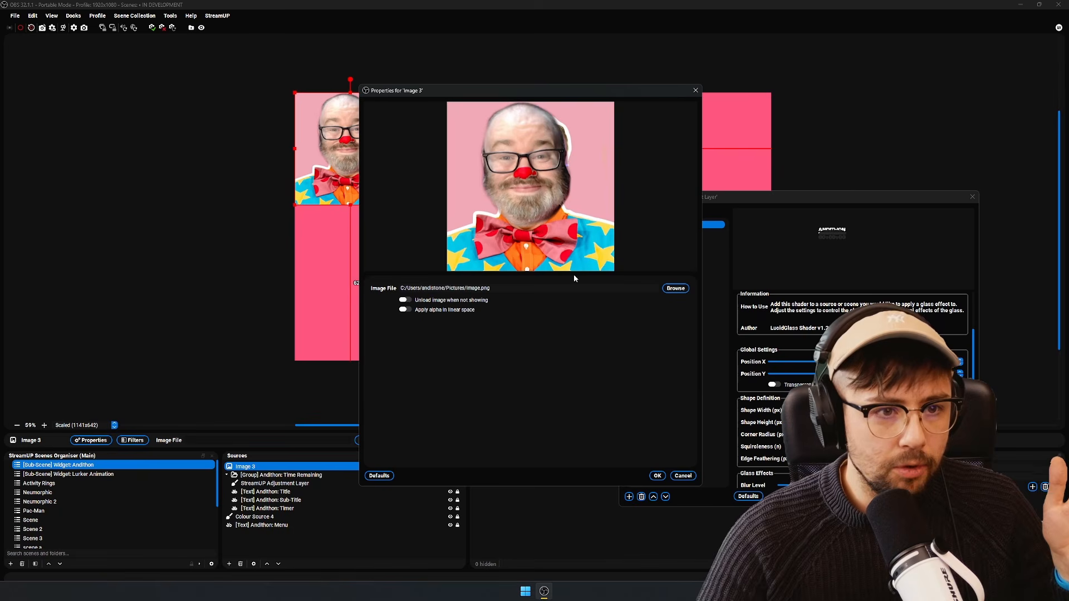
{"action": "left_click", "coordinate": [656, 476]}
- Centre the image horizontally, about 370 px below the canvas's upper edge, and put it in the Time Remaining group under the adjustment layer
{"action": "left_click_drag", "start_coordinate": [342, 162], "coordinate": [525, 253]}
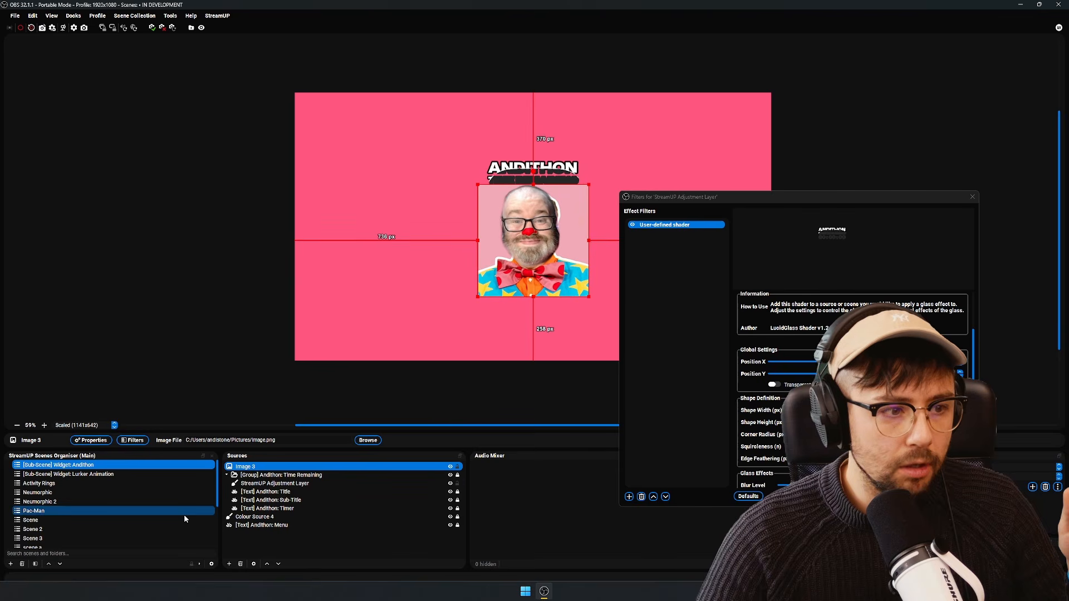
{"action": "left_click_drag", "start_coordinate": [272, 484], "coordinate": [276, 489]}
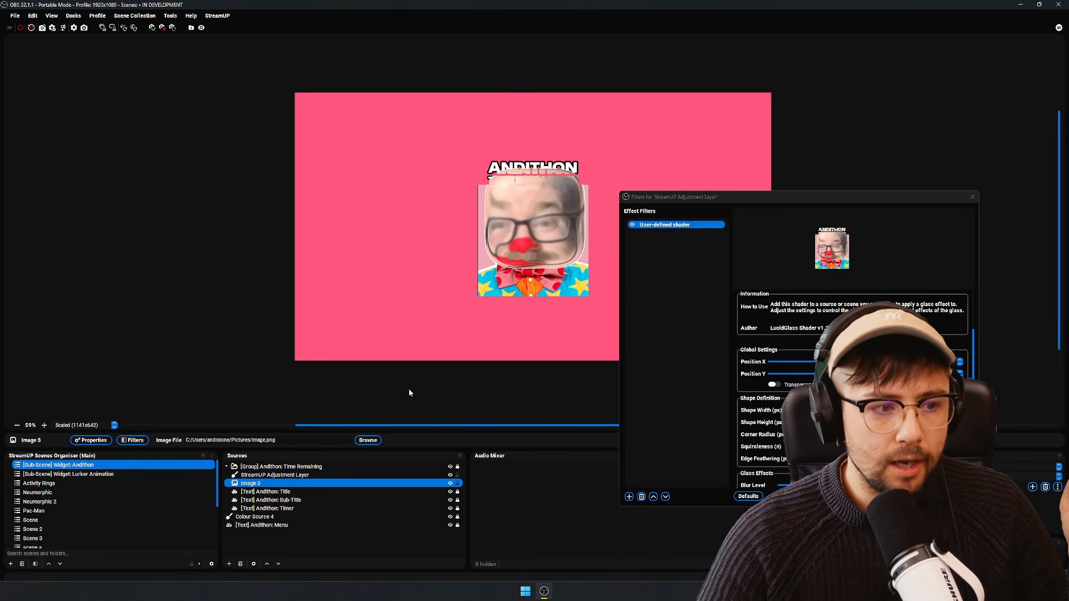
{"action": "left_click", "coordinate": [295, 492]}
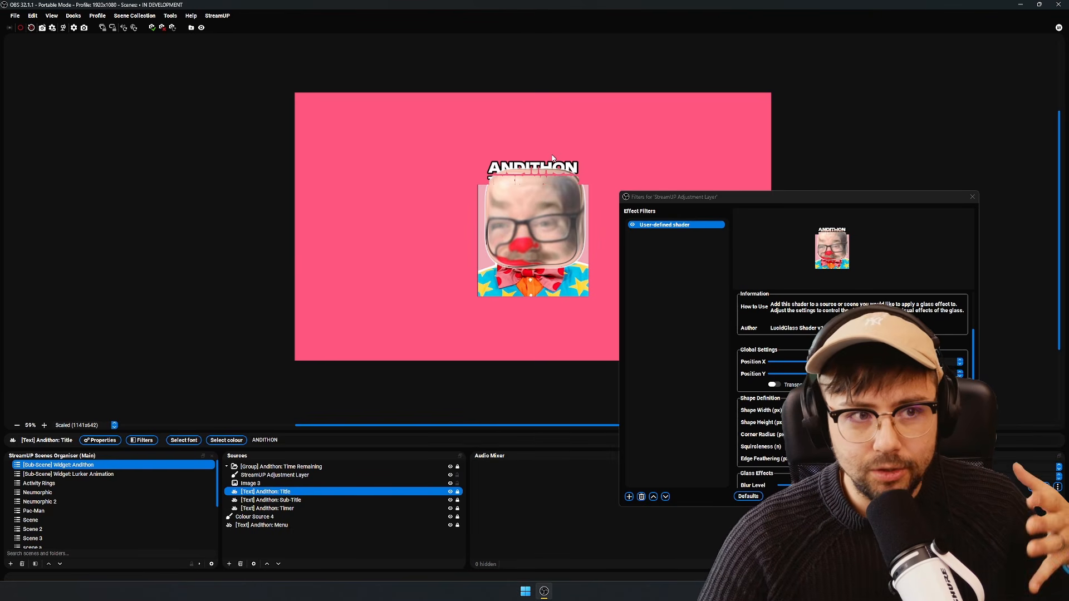
- Reorder [Text] Andithon: Menu above Colour Source 4, unlock it and move it behind the title, about 834 px from the canvas's left edge
{"action": "left_click", "coordinate": [281, 526]}
{"action": "left_click_drag", "start_coordinate": [280, 527], "coordinate": [304, 518]}
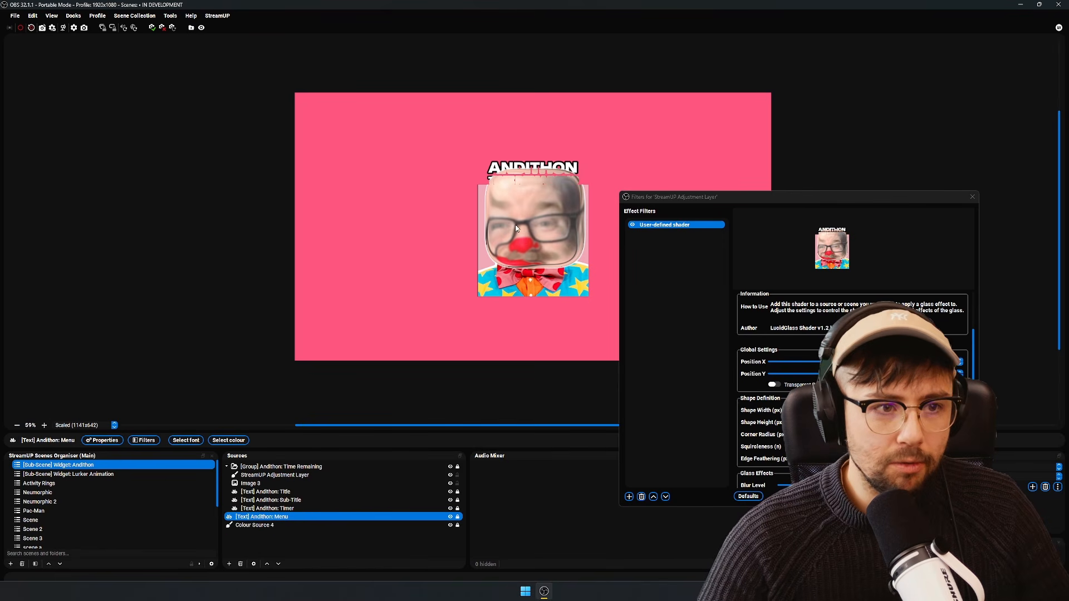
{"action": "left_click", "coordinate": [458, 517]}
{"action": "left_click_drag", "start_coordinate": [509, 260], "coordinate": [529, 185]}
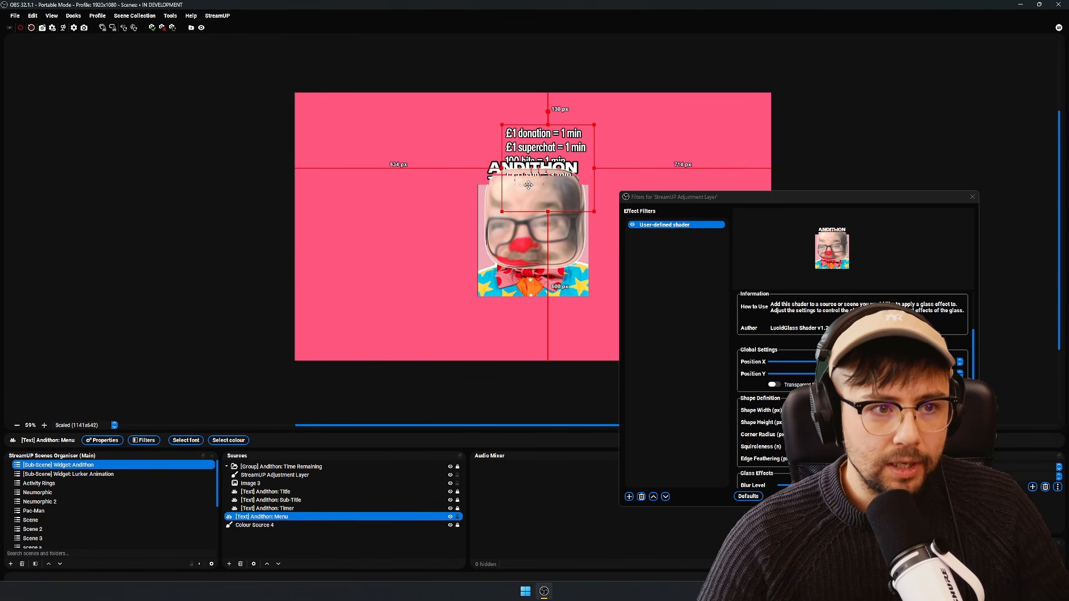
- Shift the clown image within the glass area and scale it down so it sits just below the countdown text
{"action": "left_click", "coordinate": [293, 485]}
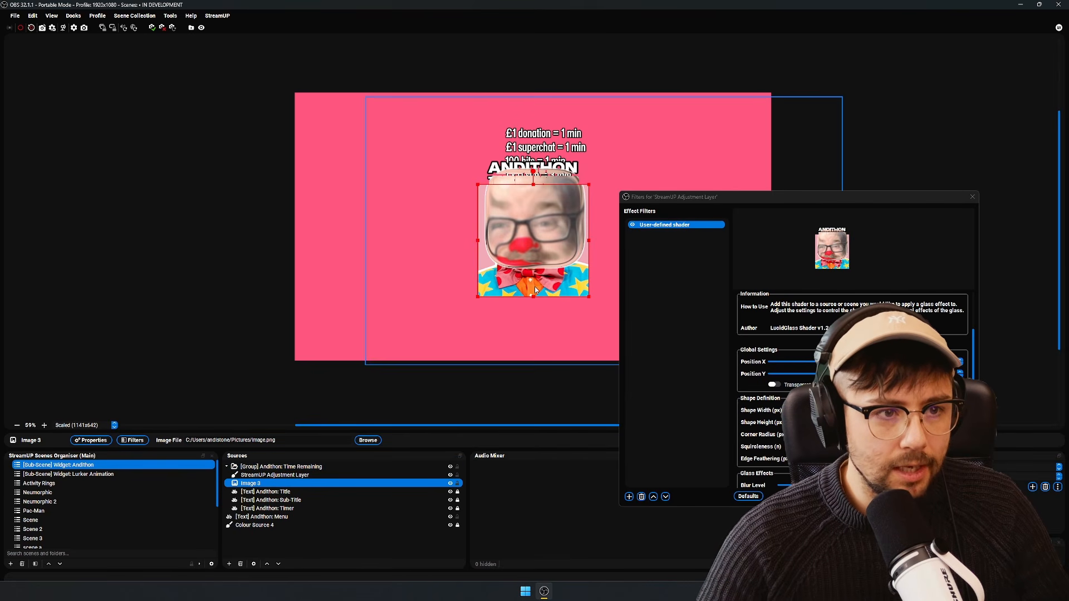
{"action": "mouse_move", "coordinate": [537, 260]}
{"action": "left_mouse_down"}
{"action": "mouse_move", "coordinate": [535, 283]}
{"action": "mouse_move", "coordinate": [547, 293]}
{"action": "mouse_move", "coordinate": [554, 261]}
{"action": "left_mouse_up"}
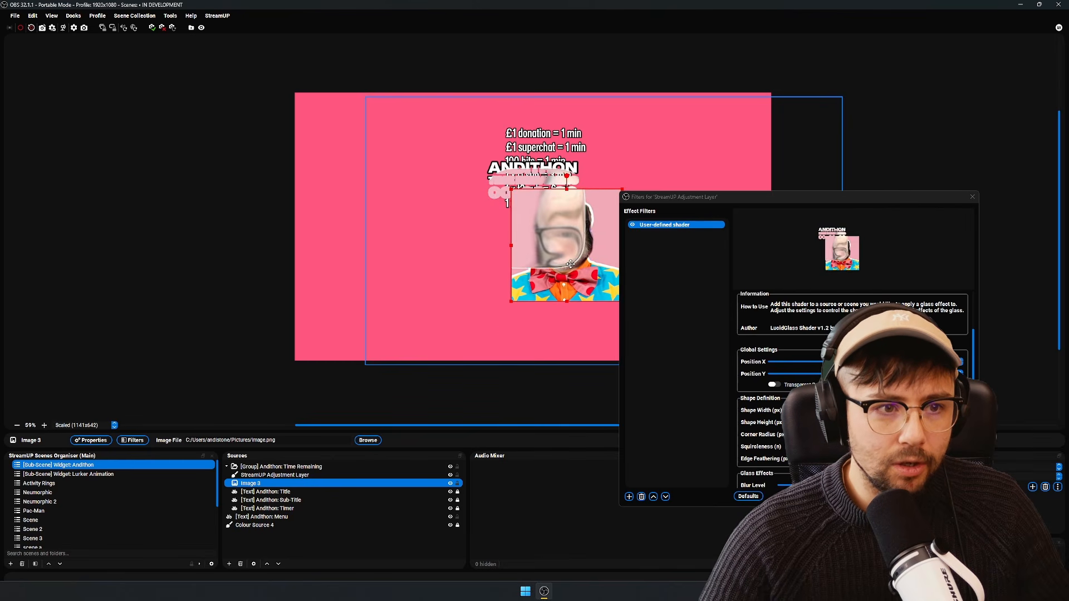
{"action": "left_click_drag", "start_coordinate": [495, 188], "coordinate": [535, 228]}
{"action": "left_click_drag", "start_coordinate": [572, 274], "coordinate": [548, 245]}
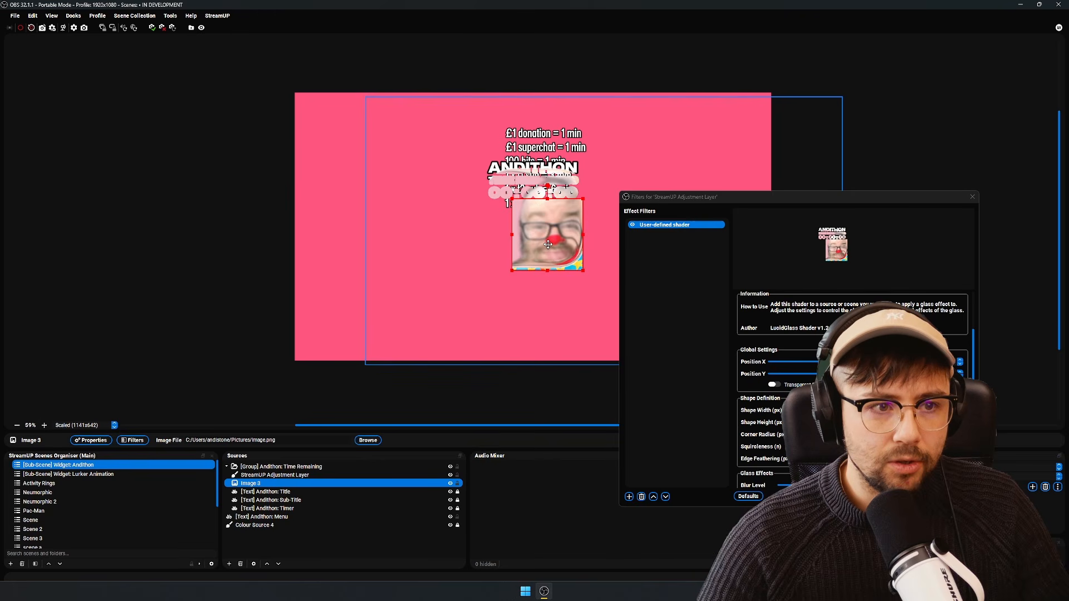
- Move the [Text] Andithon: Menu source behind the image, about 365 px from the canvas's upper edge, and hide it
{"action": "left_click", "coordinate": [270, 516]}
{"action": "left_click_drag", "start_coordinate": [575, 135], "coordinate": [555, 188]}
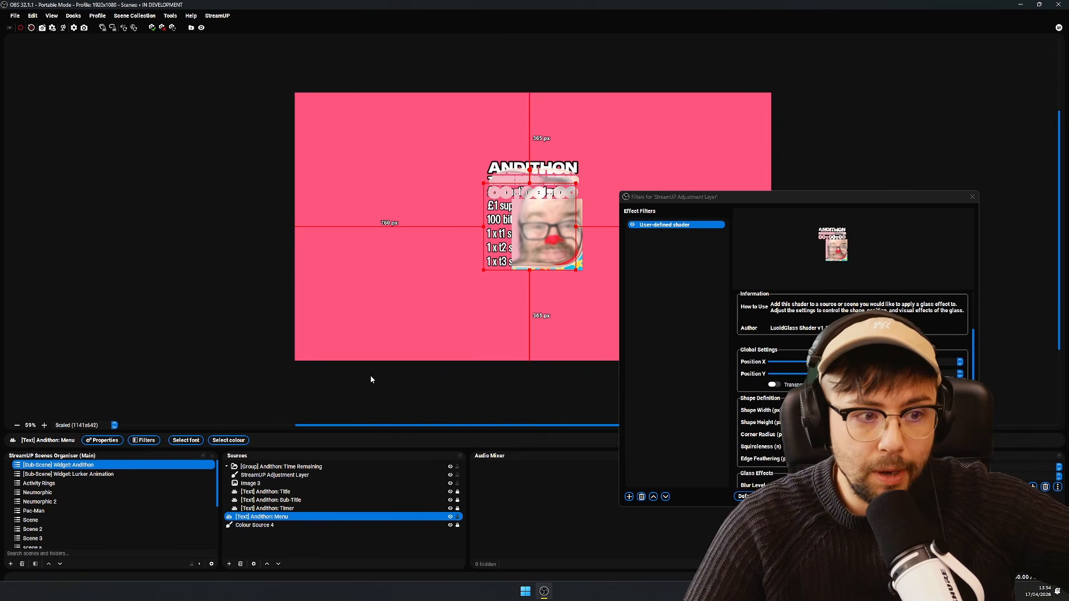
{"action": "left_click", "coordinate": [450, 518]}
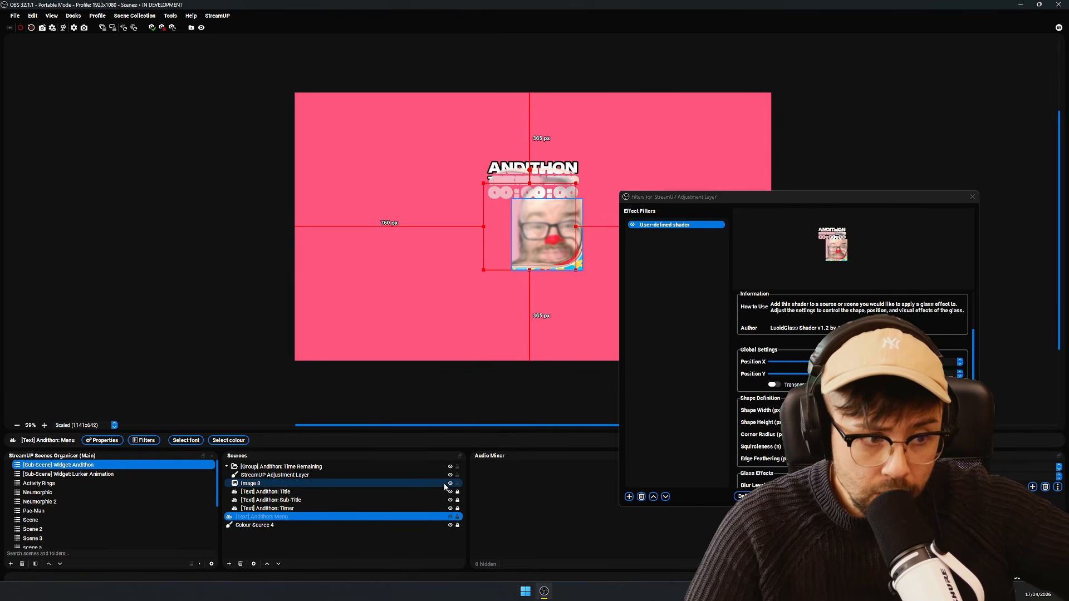
- Try the Slide show transition on Image 3 and preview it by hiding and showing the image
{"action": "left_click", "coordinate": [451, 484]}
{"action": "left_click", "coordinate": [451, 484]}
{"action": "right_click", "coordinate": [419, 483]}
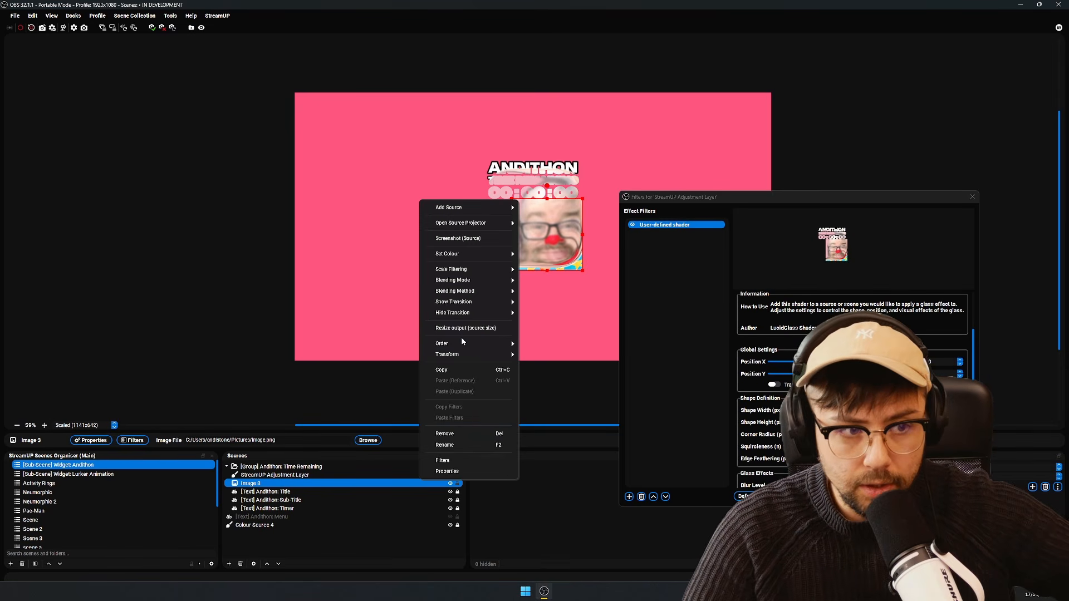
{"action": "mouse_move", "coordinate": [484, 304]}
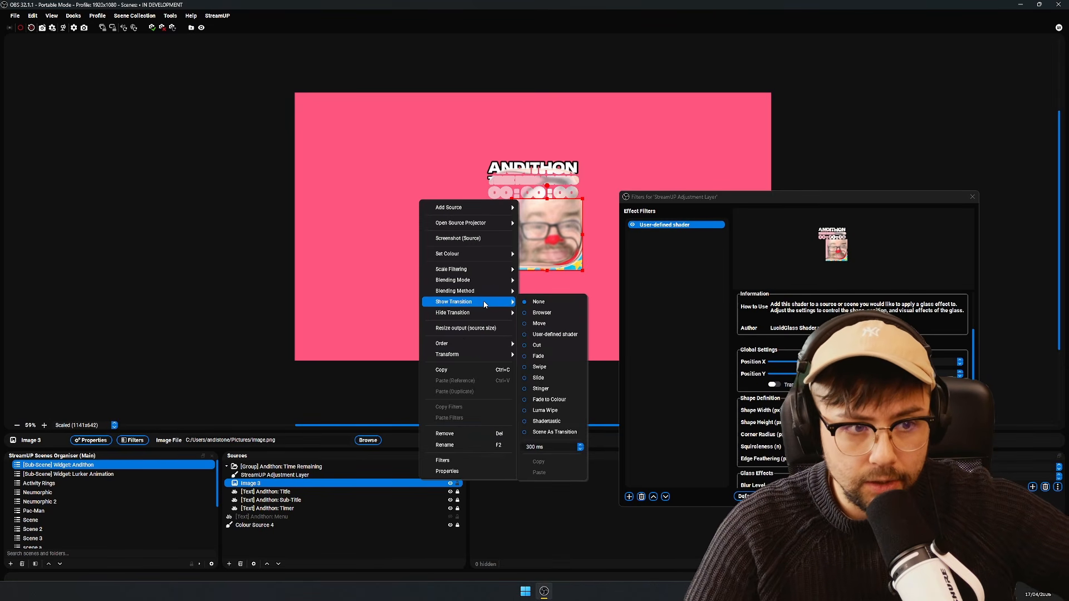
{"action": "left_click", "coordinate": [549, 380]}
{"action": "left_click", "coordinate": [656, 476]}
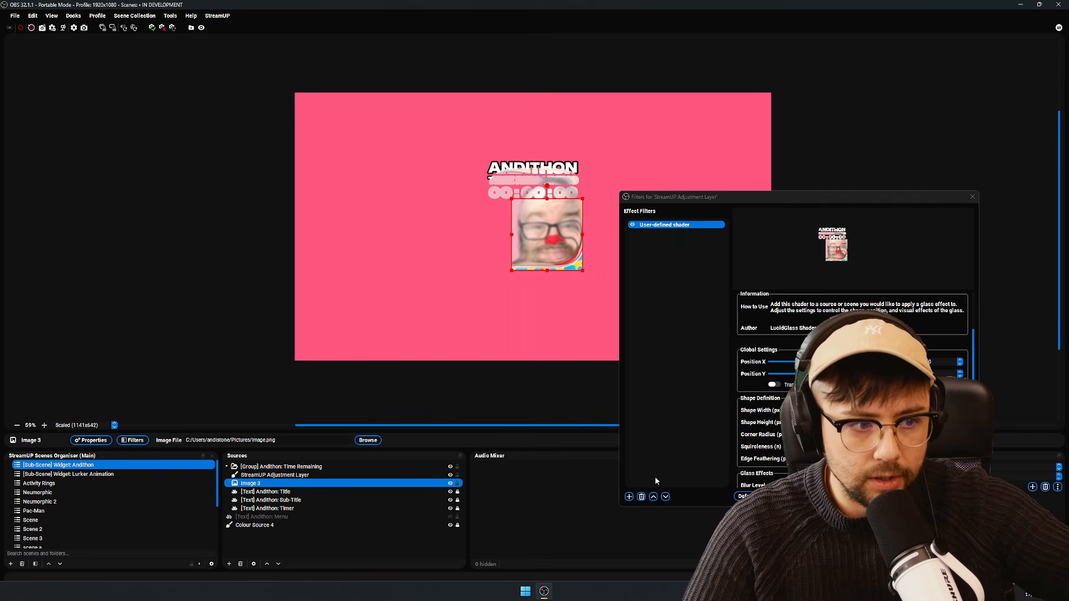
{"action": "left_click", "coordinate": [450, 483]}
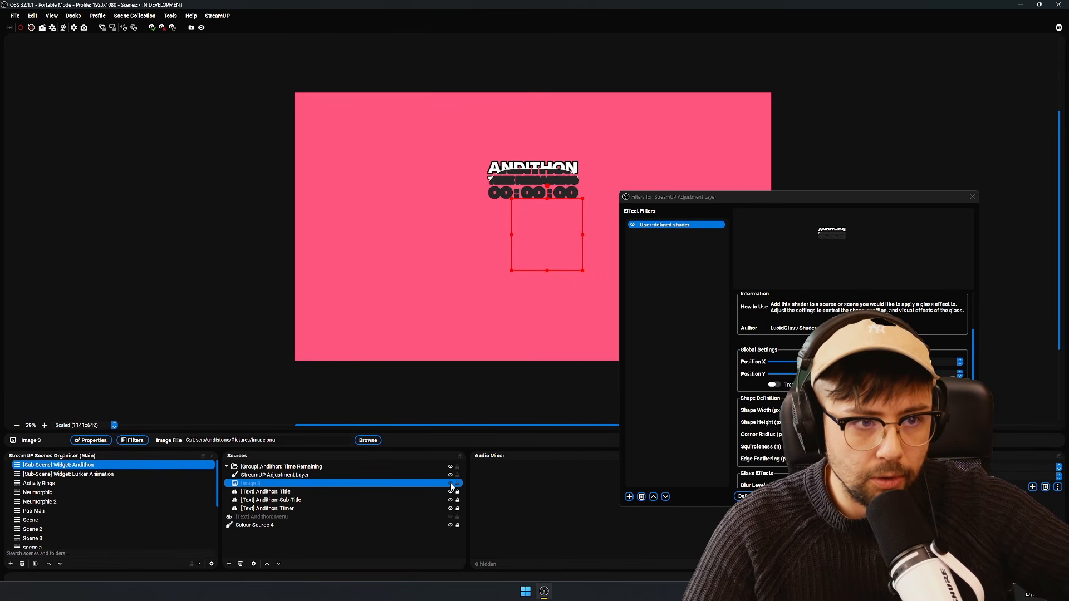
{"action": "left_click", "coordinate": [450, 483]}
{"action": "left_click", "coordinate": [451, 483]}
{"action": "left_click", "coordinate": [451, 483]}
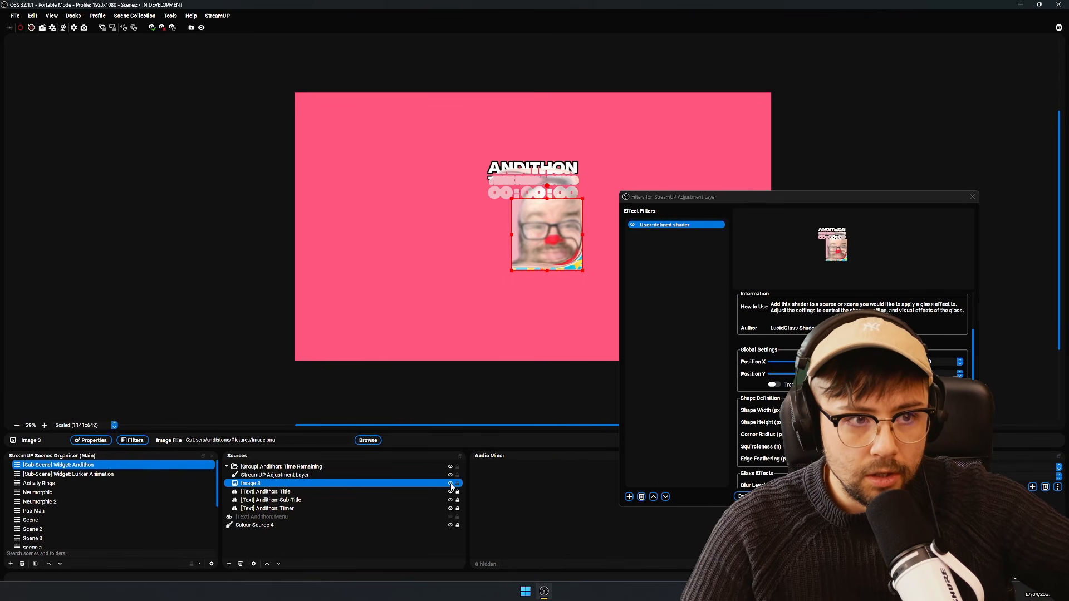
- Set Image 3's show transition to Fade
{"action": "right_click", "coordinate": [442, 487]}
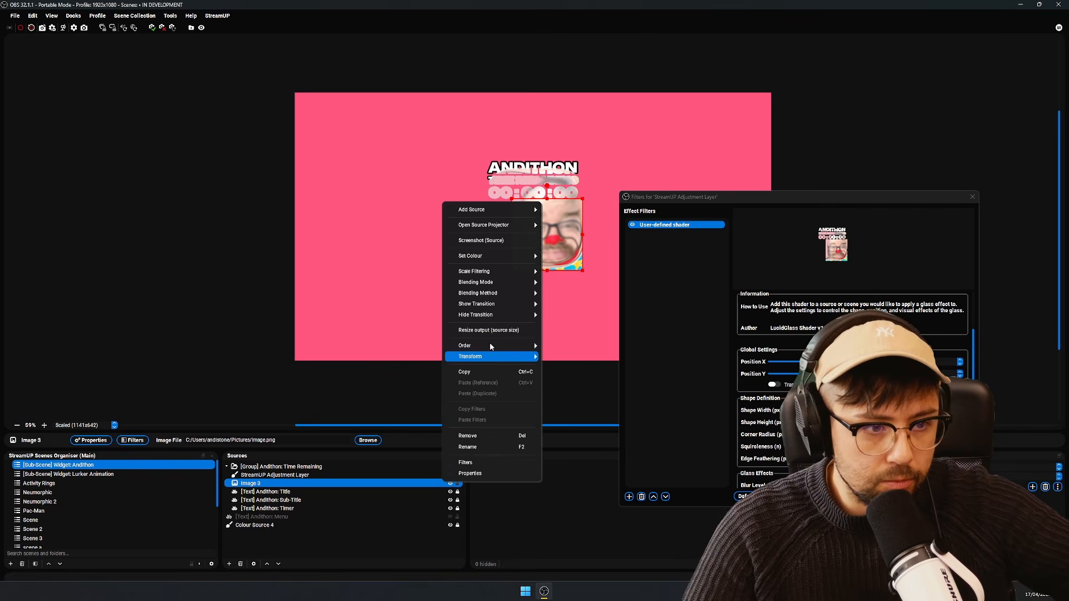
{"action": "mouse_move", "coordinate": [533, 303]}
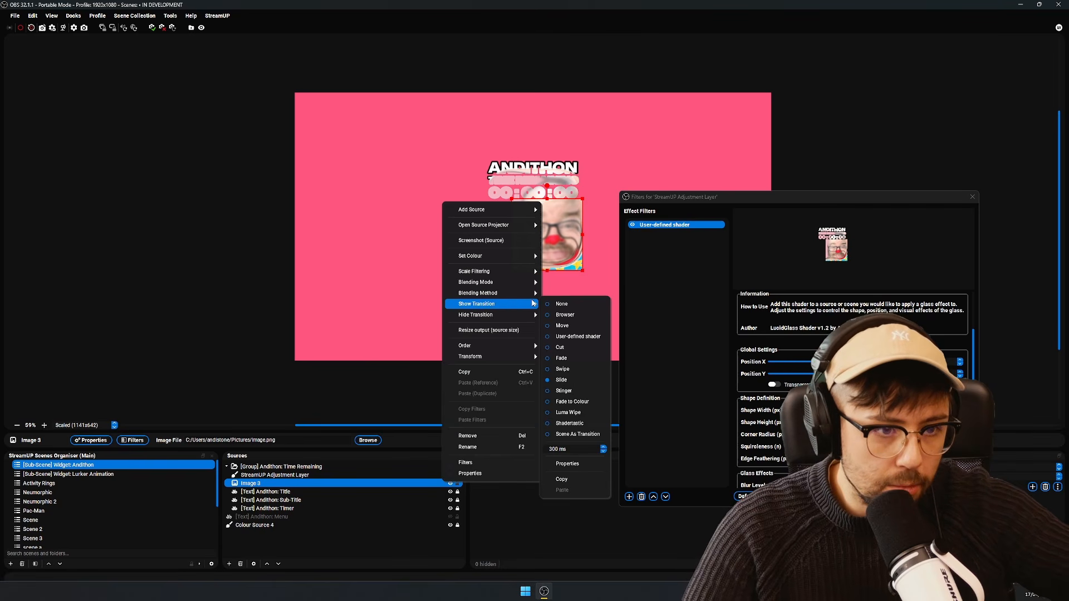
{"action": "left_click", "coordinate": [572, 360]}
- Set the duration of Image 3's show transition to 1000 ms and preview it by hiding and showing the image
{"action": "right_click", "coordinate": [413, 483]}
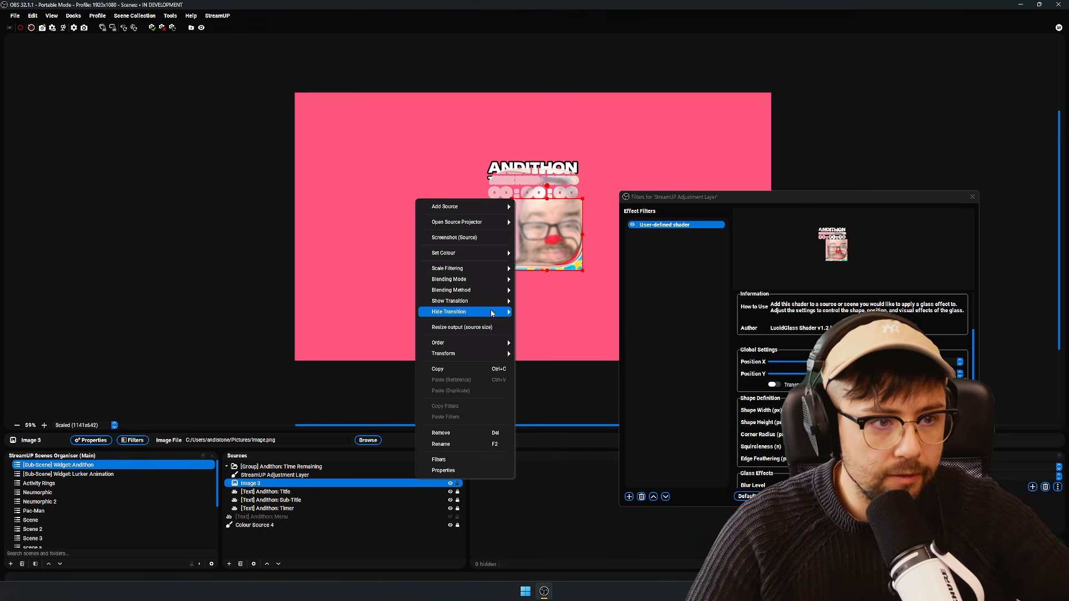
{"action": "mouse_move", "coordinate": [501, 302]}
{"action": "left_click", "coordinate": [527, 448]}
{"action": "type", "text": "100 ms"}
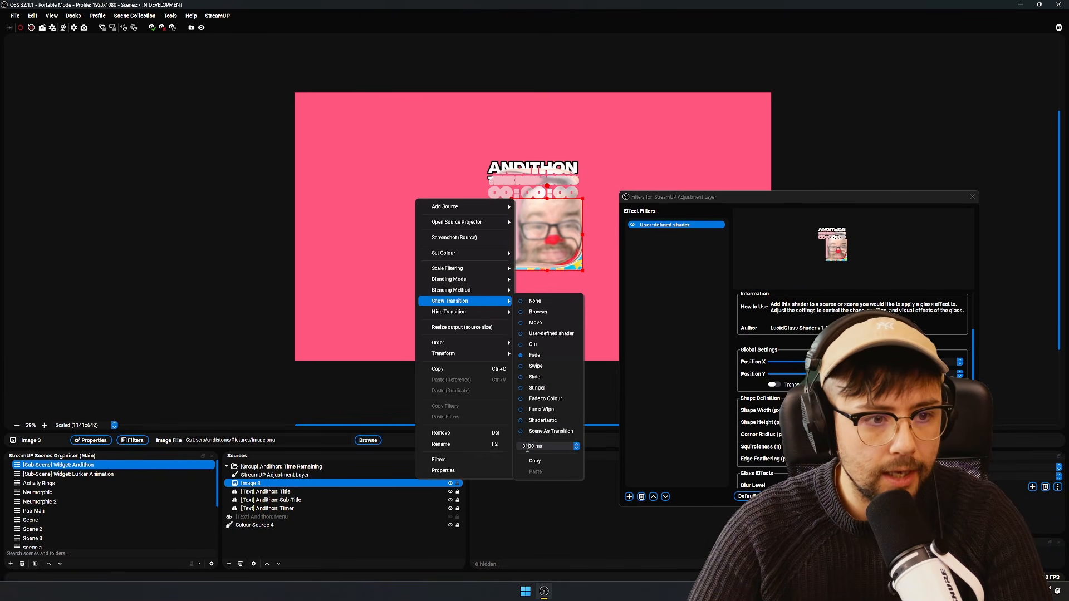
{"action": "key", "text": "ctrl+a"}
{"action": "type", "text": "1000"}
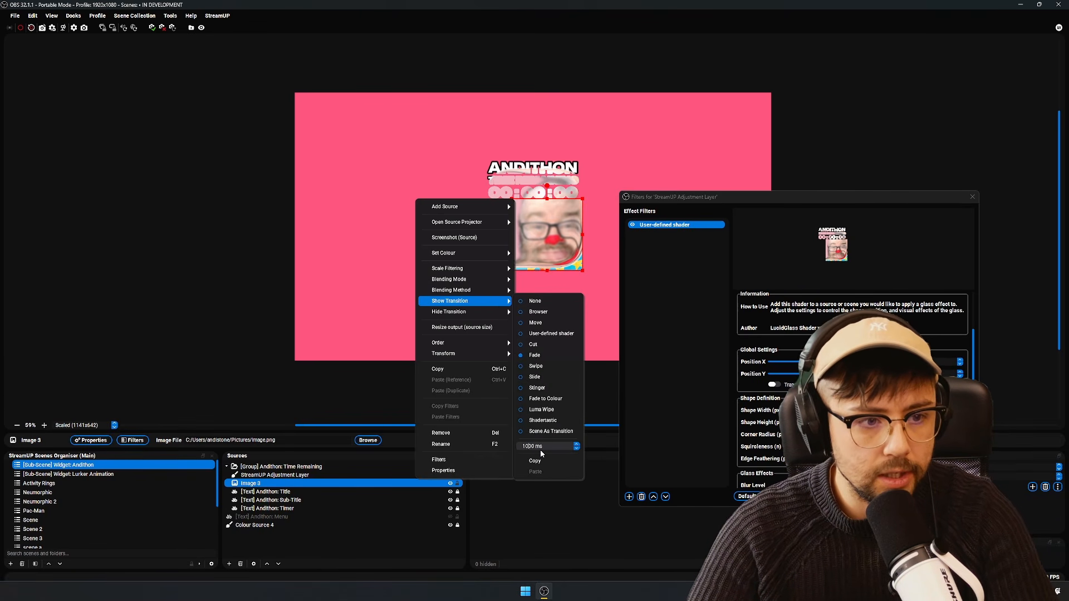
{"action": "left_click", "coordinate": [364, 554]}
{"action": "left_click", "coordinate": [363, 555]}
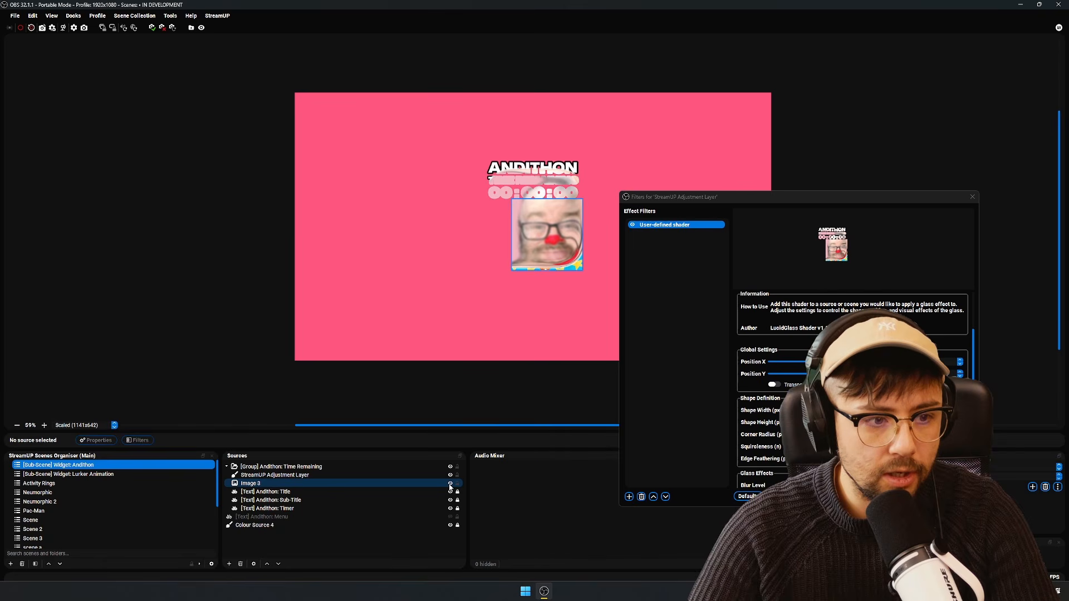
{"action": "left_click", "coordinate": [451, 484]}
{"action": "left_click", "coordinate": [450, 484]}
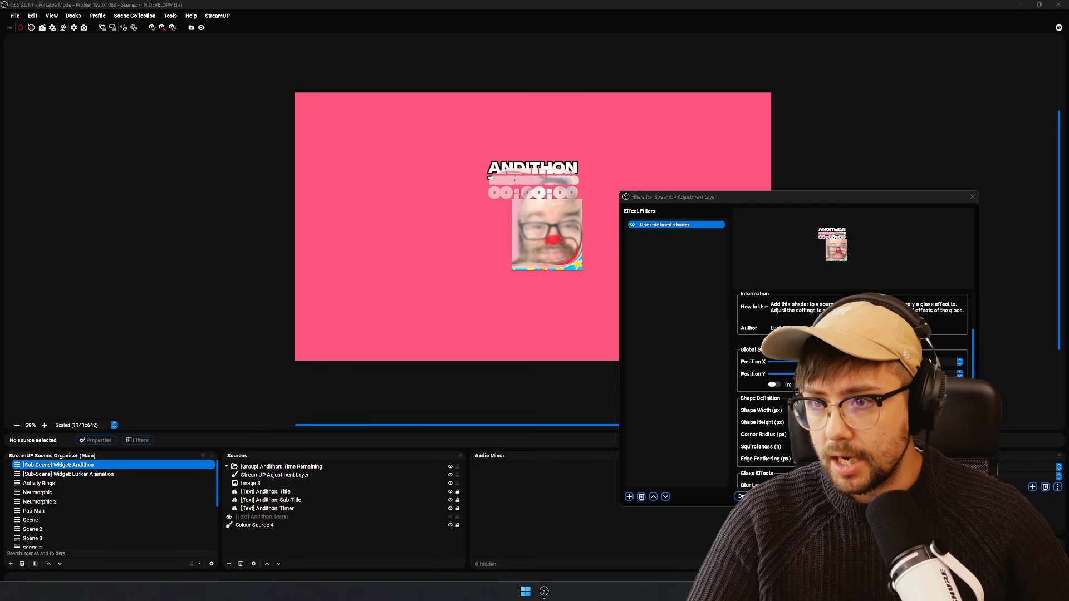
- Switch to the maximized browser, open the Source Explorer OBS Plugin page and look through its gallery images
{"action": "left_click_drag", "start_coordinate": [649, 1], "coordinate": [566, 86]}
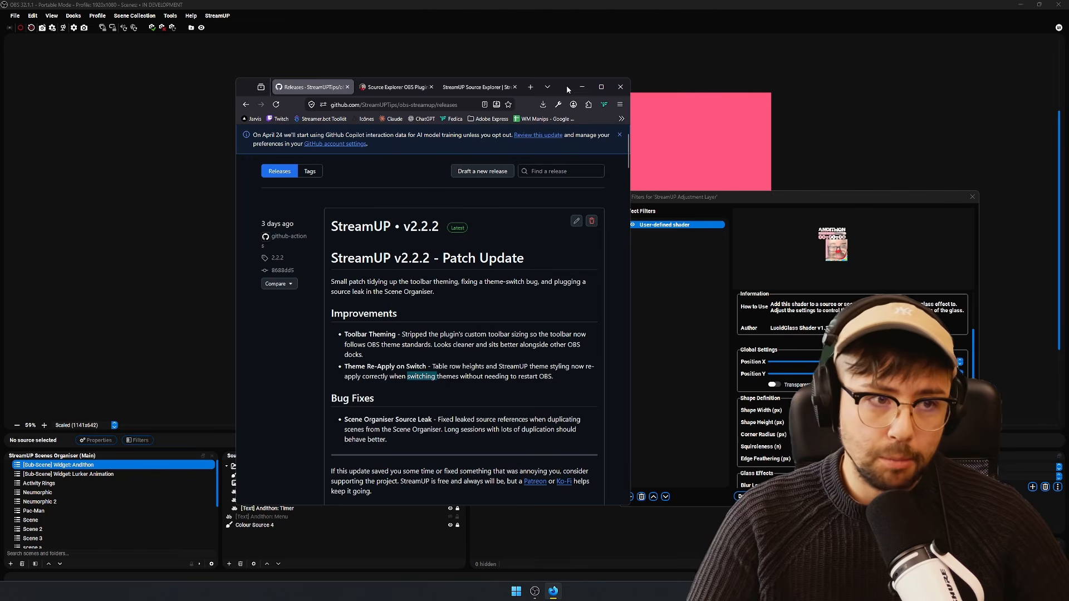
{"action": "double_click", "coordinate": [569, 85]}
{"action": "left_click", "coordinate": [158, 9]}
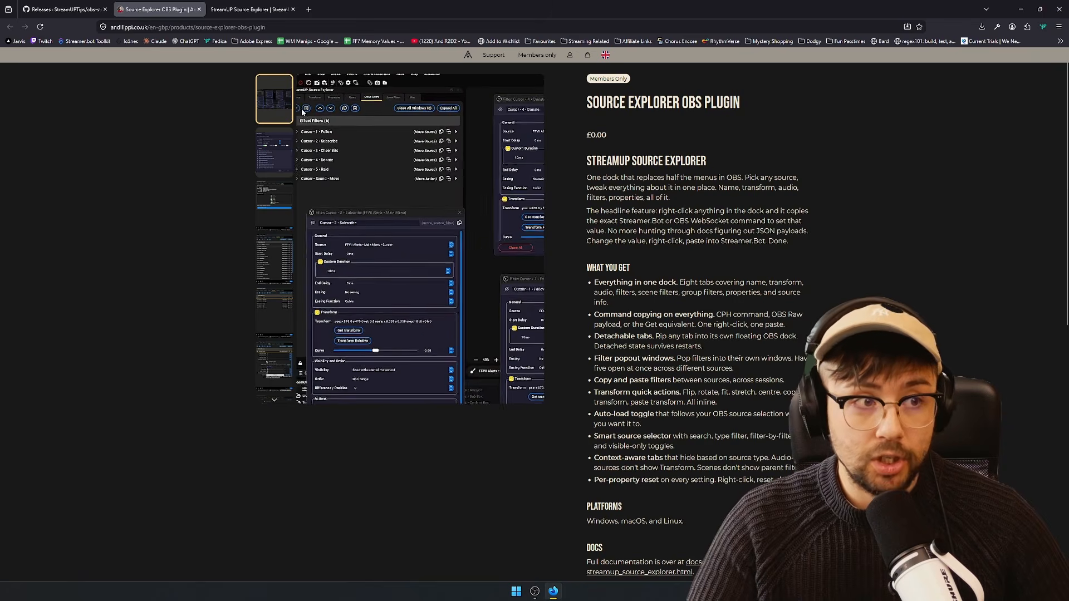
{"action": "left_click", "coordinate": [269, 142]}
{"action": "left_click", "coordinate": [274, 215]}
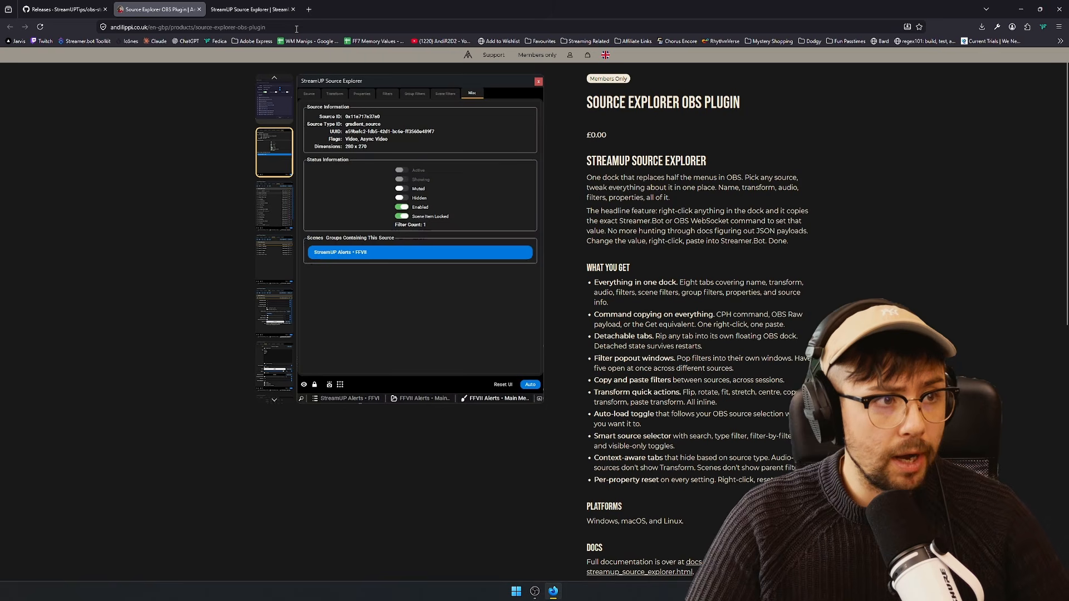
- Go to the StreamUP BBCode plugin's product page on the same site and look through its gallery images
{"action": "left_click_drag", "start_coordinate": [296, 28], "coordinate": [232, 25]}
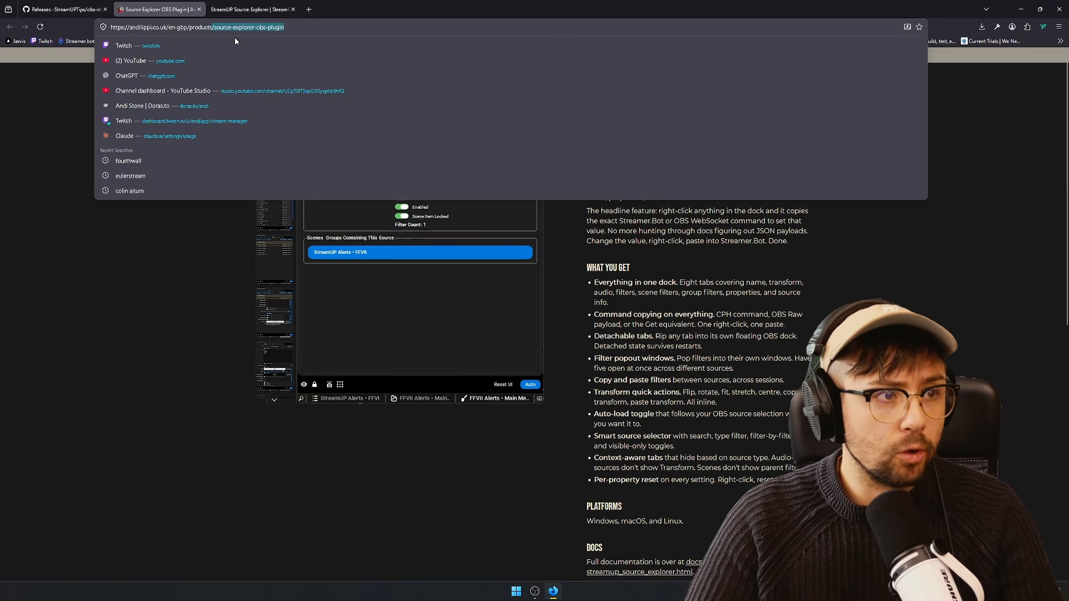
{"action": "key", "text": "BackSpace"}
{"action": "left_click", "coordinate": [288, 72]}
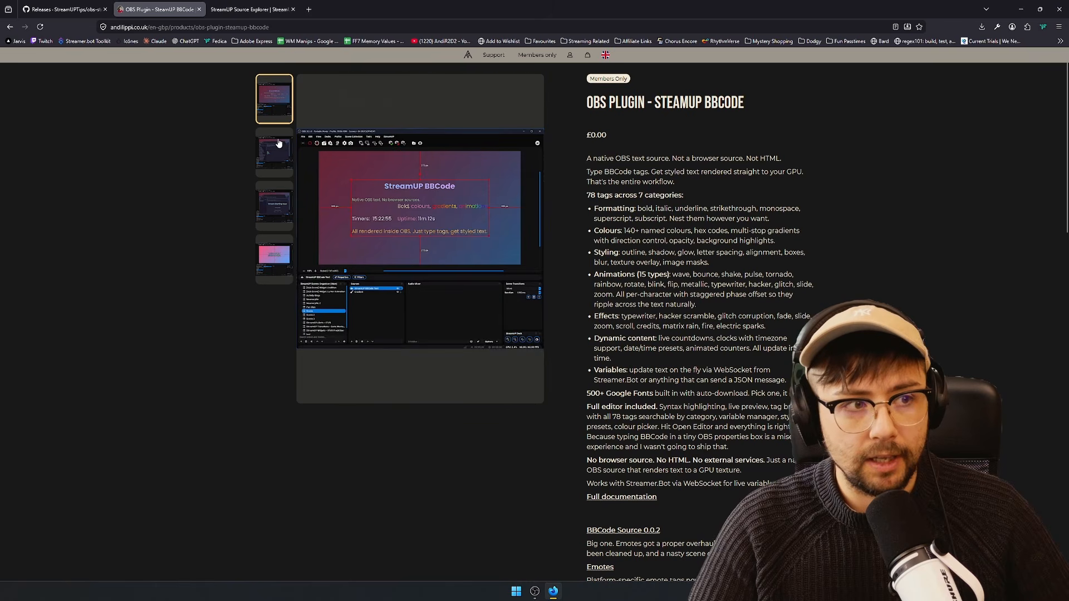
{"action": "left_click", "coordinate": [278, 212]}
{"action": "left_click", "coordinate": [275, 151]}
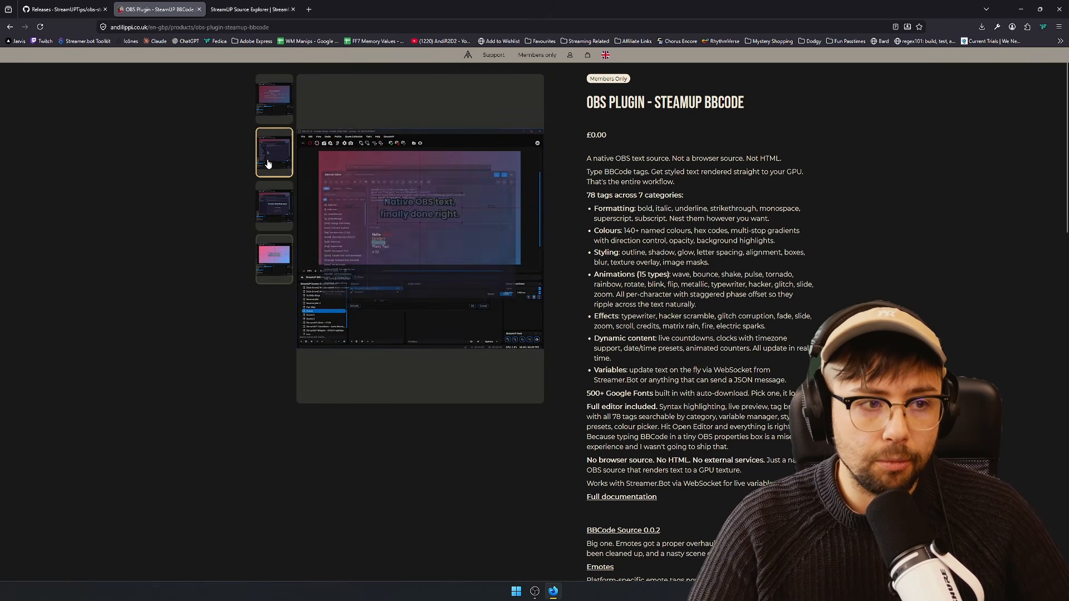
{"action": "left_click", "coordinate": [272, 105]}
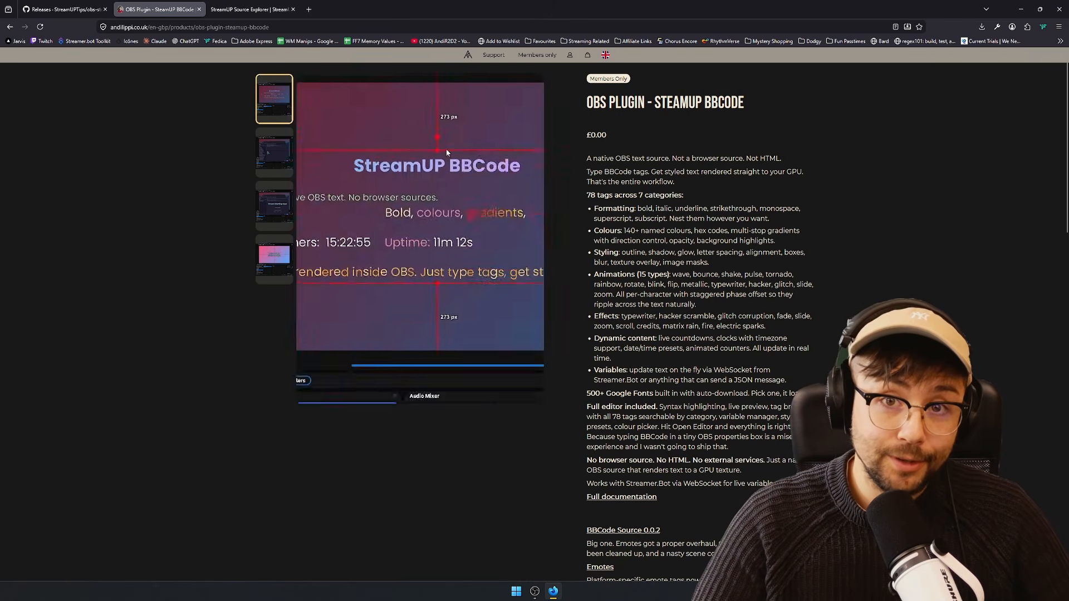